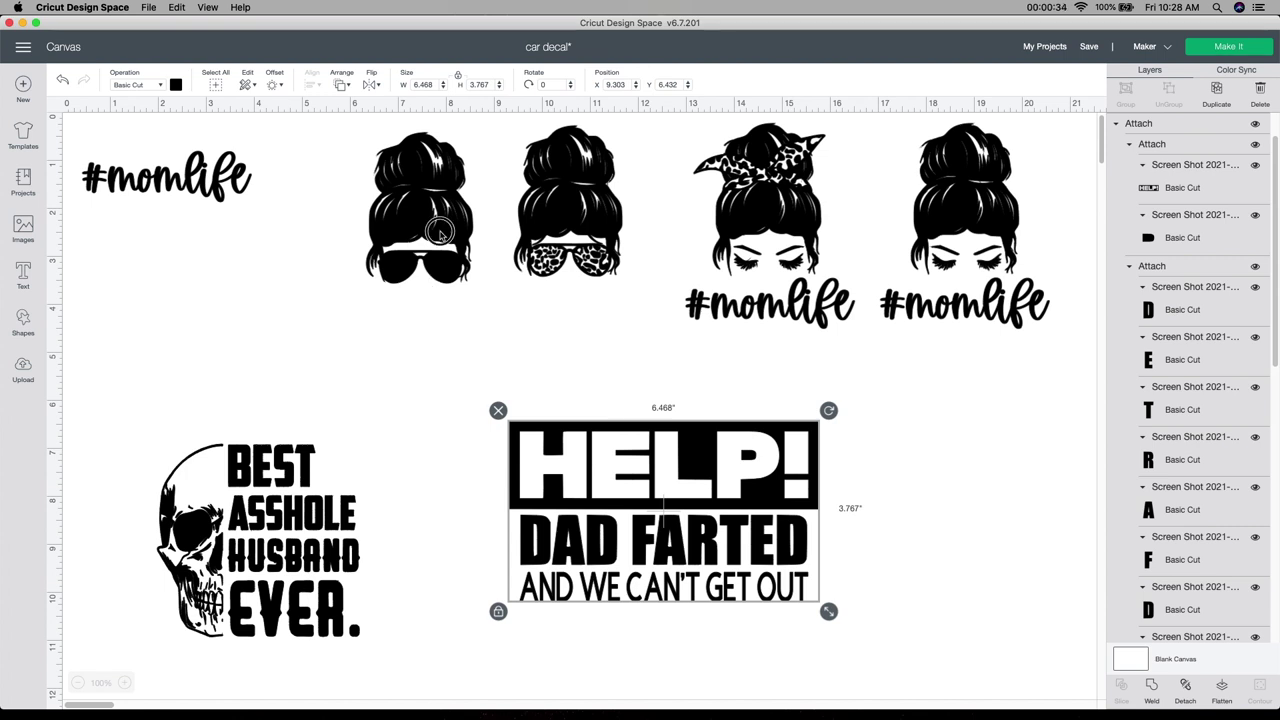
Shift the bun image with plain sunglasses left and place the #momlife text beneath it
left_click(420, 228)
left_click_drag(420, 228, 403, 228)
left_click(217, 172)
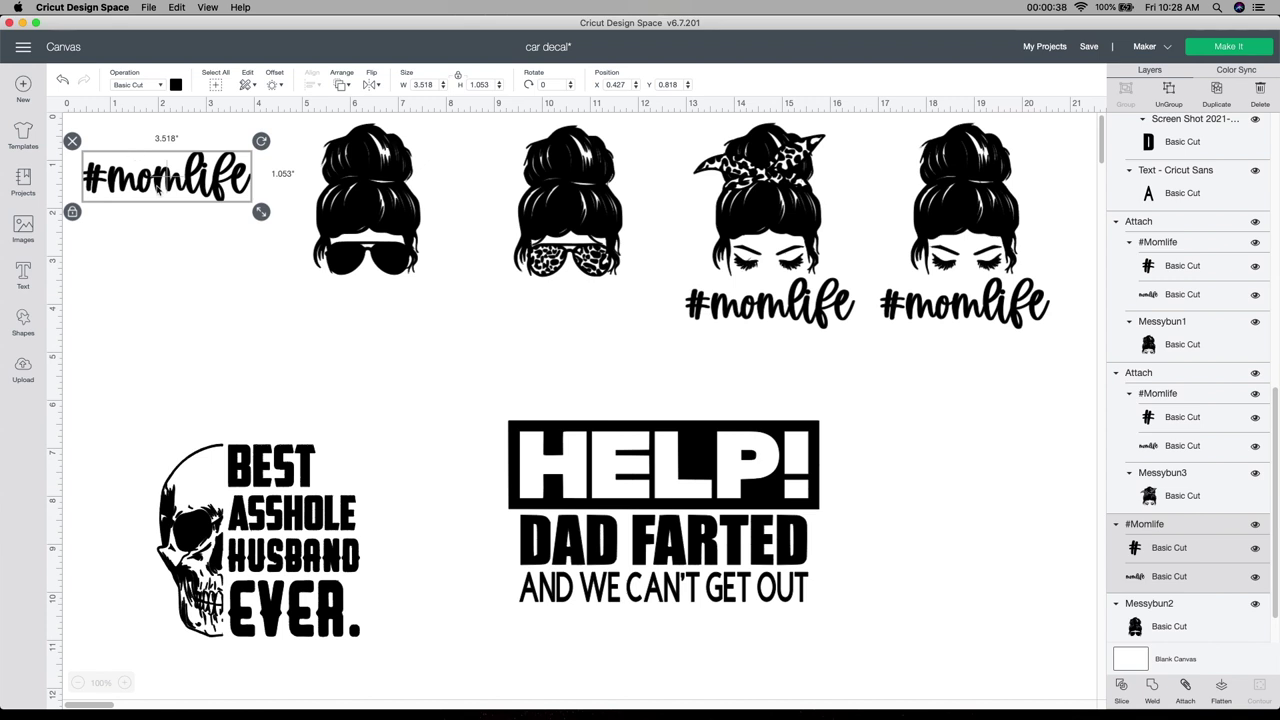
left_click_drag(175, 178, 377, 304)
Center the plain-sunglasses bun and its #momlife text horizontally on each other, and nudge the text slightly right
left_click_drag(398, 381, 268, 160)
left_click(312, 87)
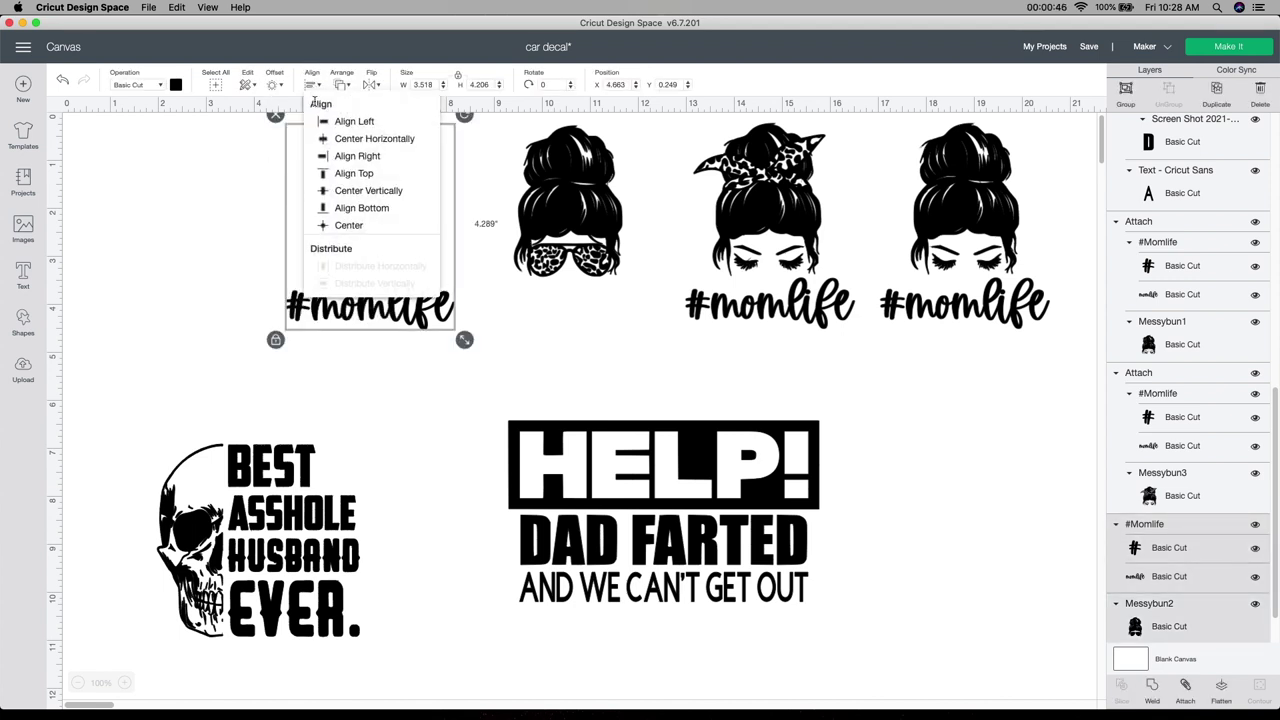
left_click(330, 136)
left_click(407, 359)
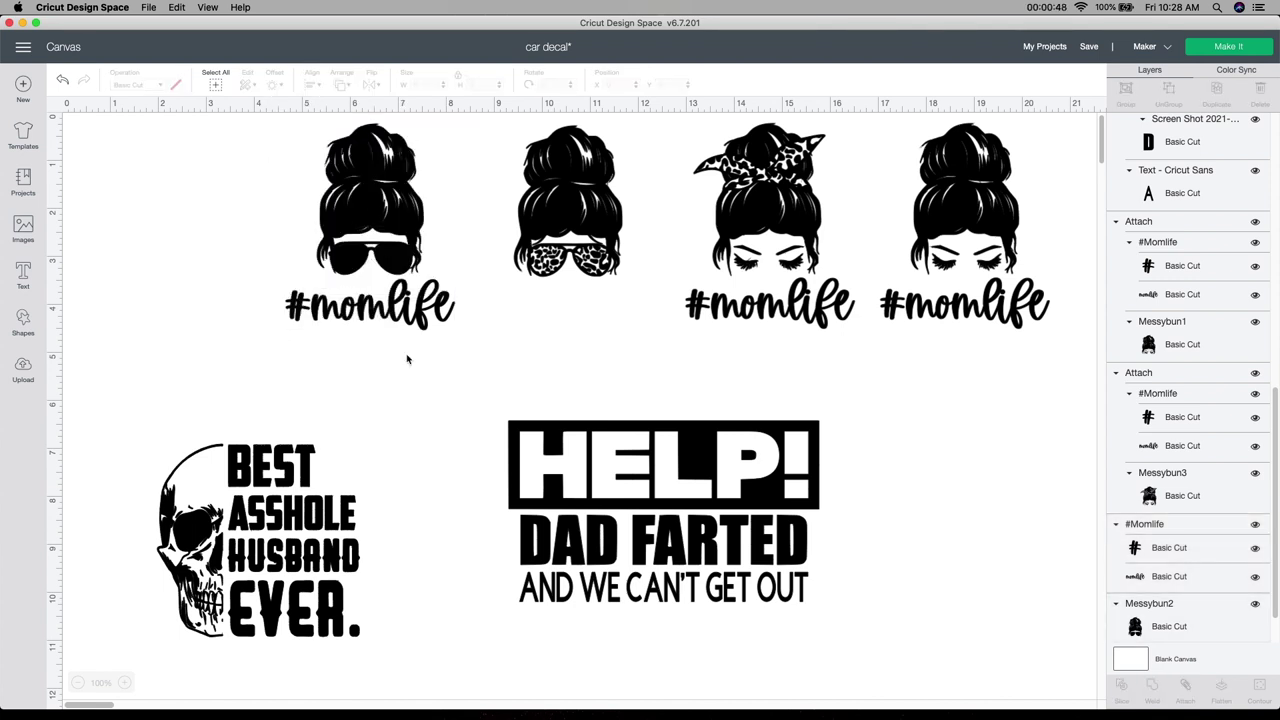
left_click(406, 318)
left_click_drag(407, 318, 418, 316)
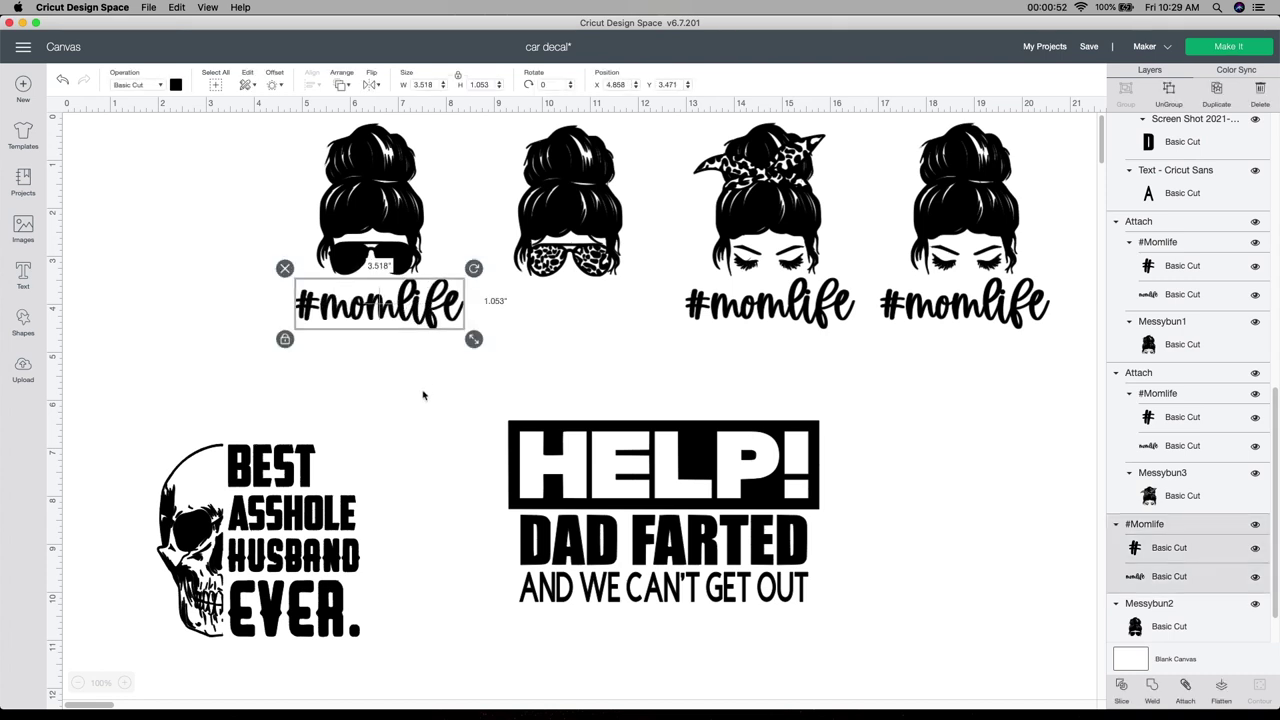
left_click(423, 395)
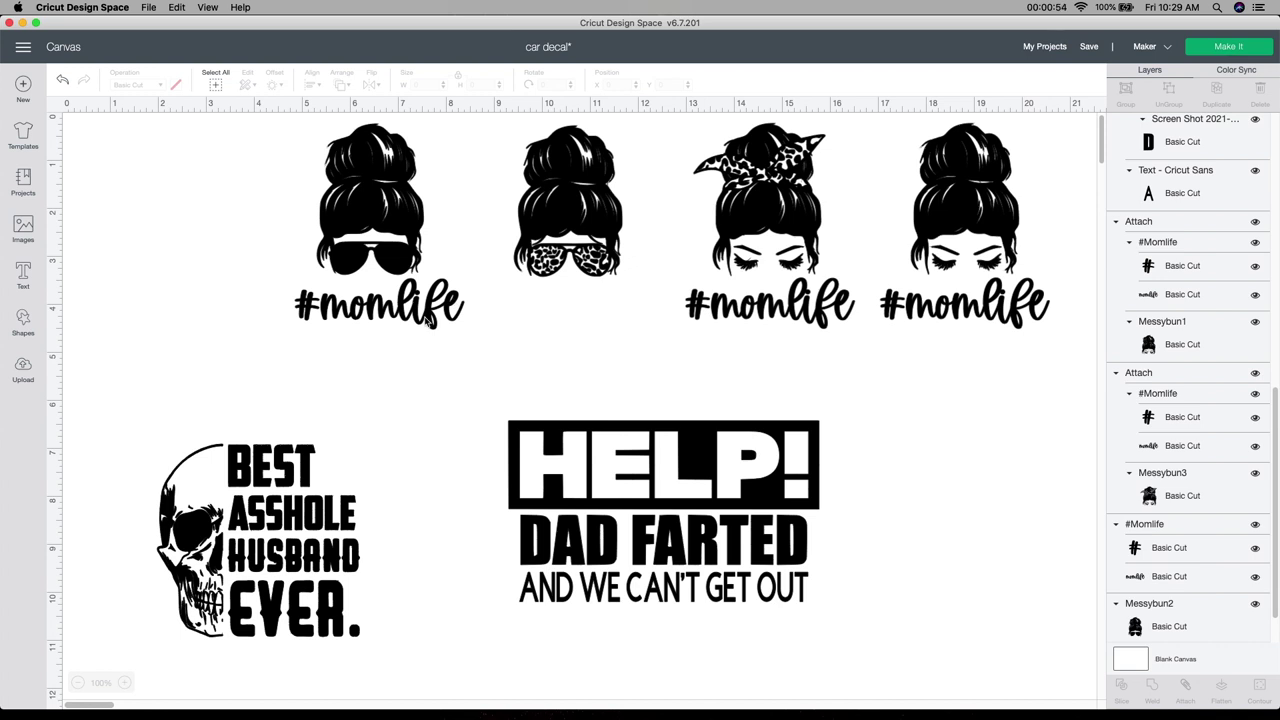
Duplicate the #momlife text and place the copy beneath the bun image with leopard-print sunglasses
left_click(383, 308)
left_click(1212, 95)
left_click_drag(390, 320, 584, 319)
Move the plain-sunglasses bun together with its #momlife text toward the canvas's left edge and attach them
left_click_drag(258, 143, 390, 340)
left_click_drag(318, 284, 168, 276)
left_click(1185, 688)
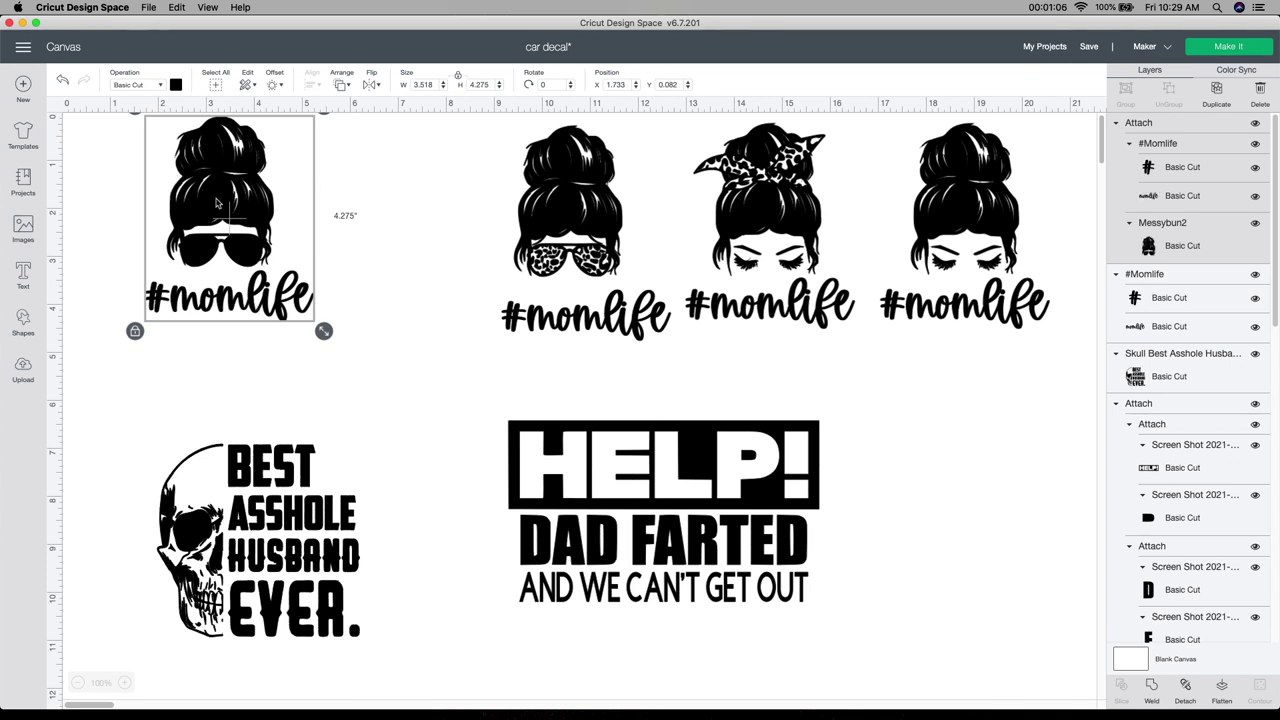
Shift the leopard-sunglasses bun left and bring its #momlife text back beneath it
left_click(525, 244)
left_click_drag(525, 244, 457, 244)
left_click_drag(550, 316, 476, 315)
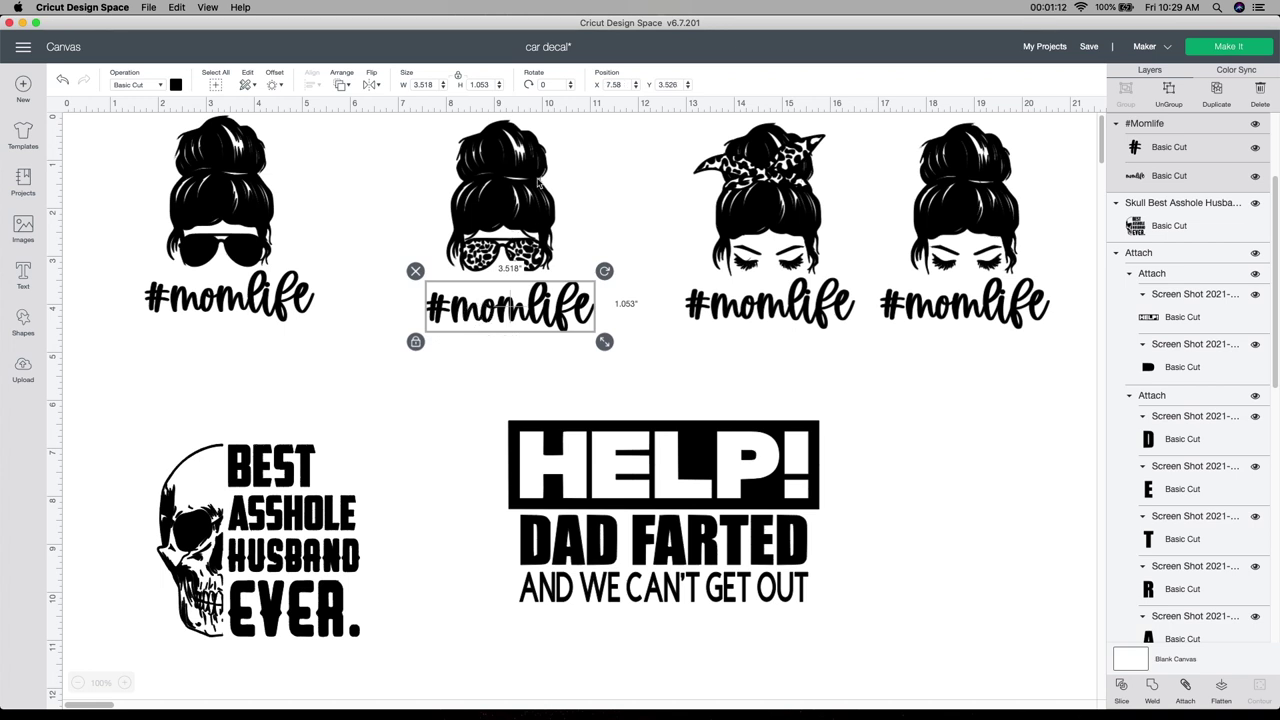
Recolor the leopard-sunglasses bun and its #momlife text navy blue
left_click(533, 193)
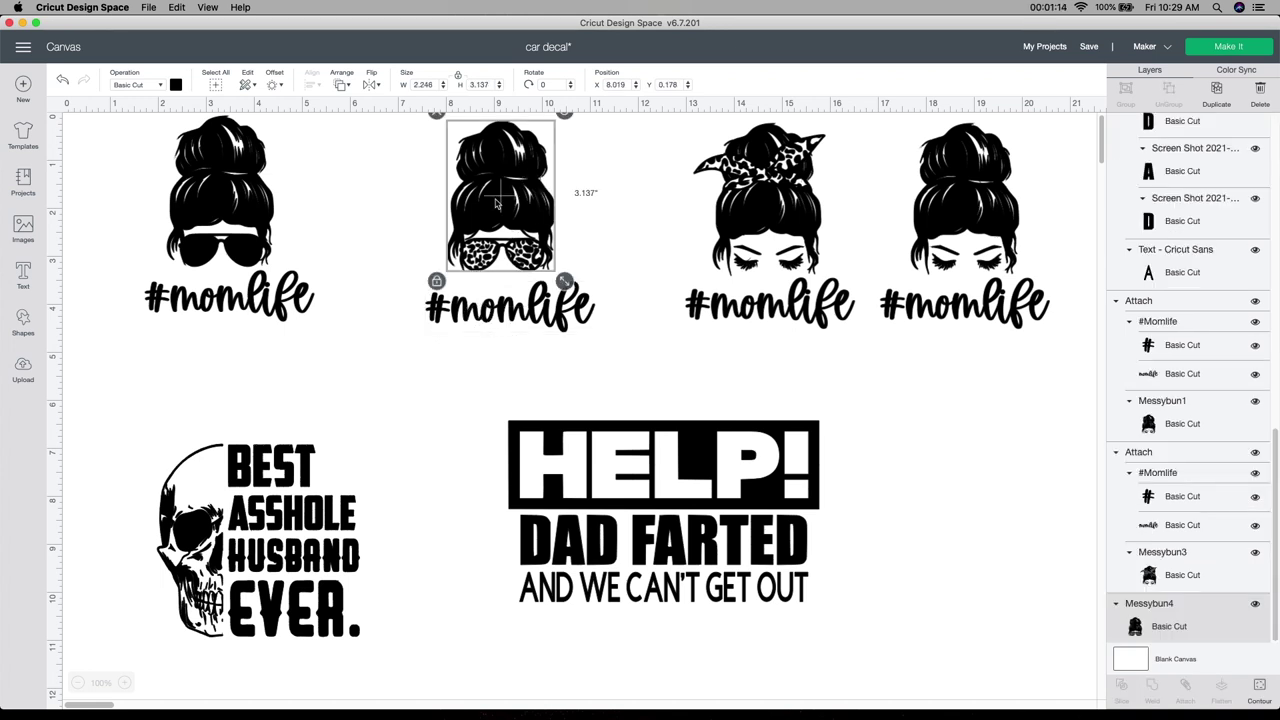
left_click(177, 85)
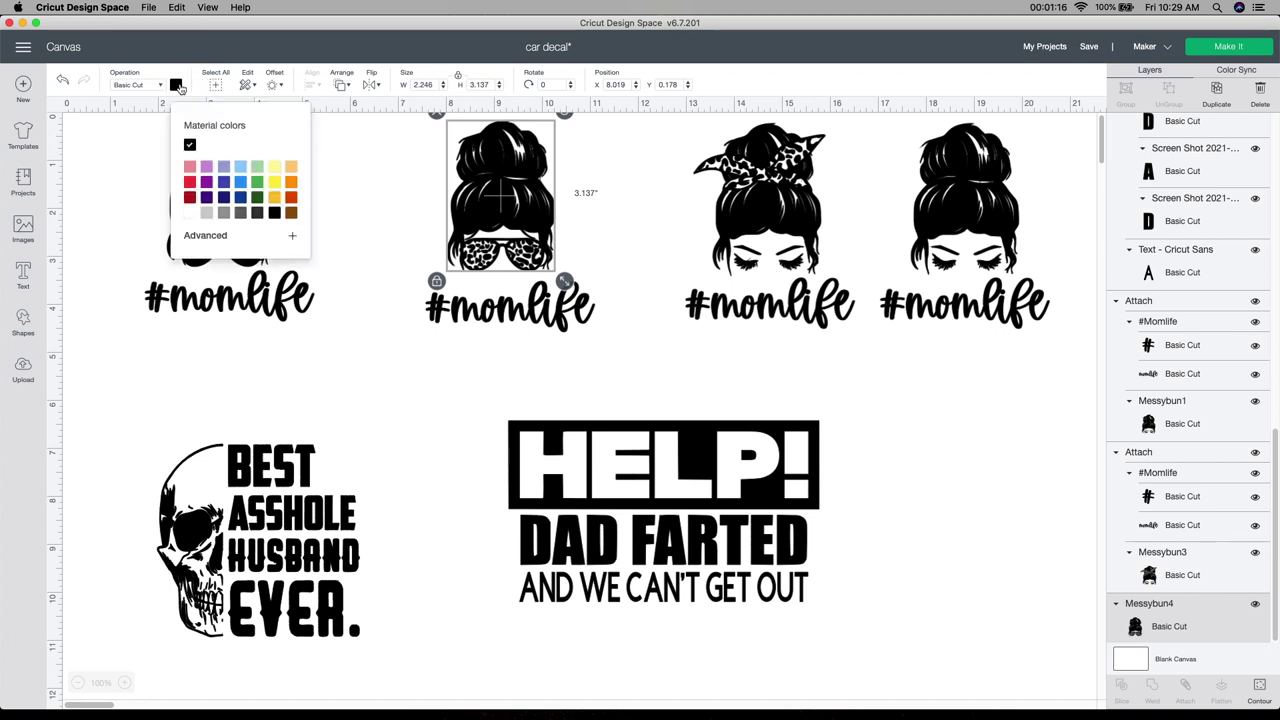
left_click(223, 199)
left_click(479, 312)
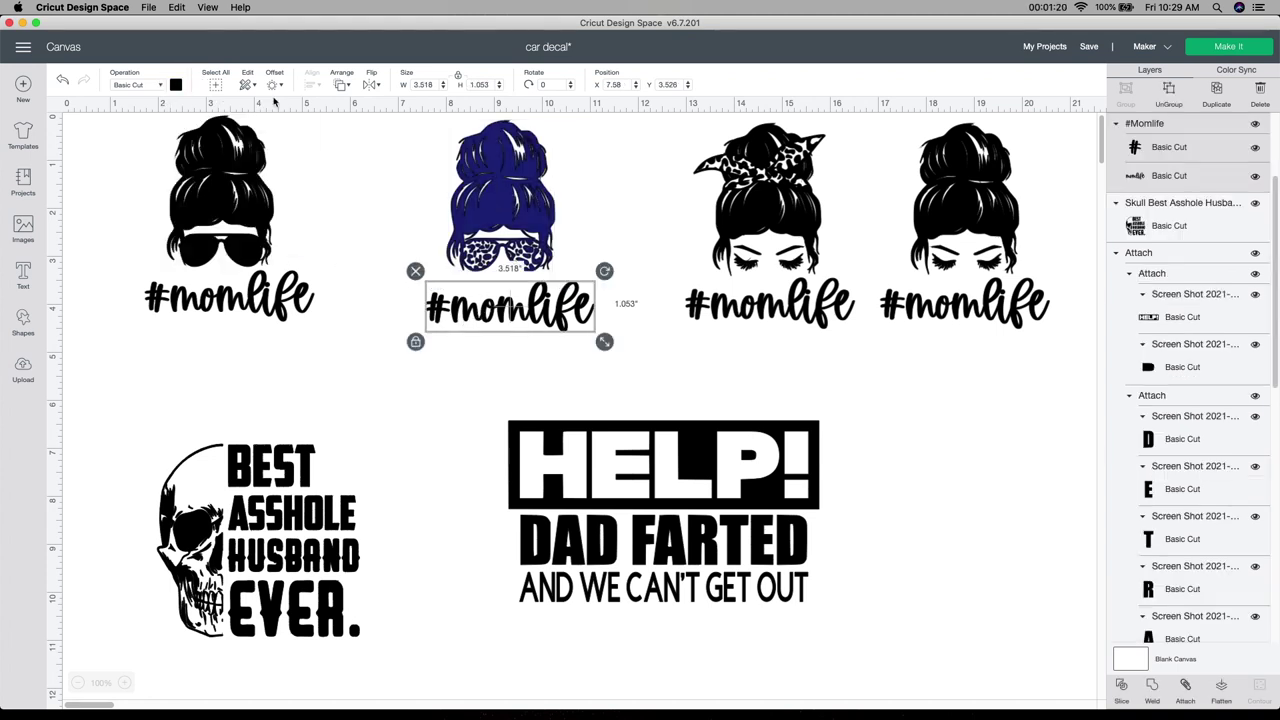
left_click(177, 85)
left_click(190, 147)
left_click(448, 157)
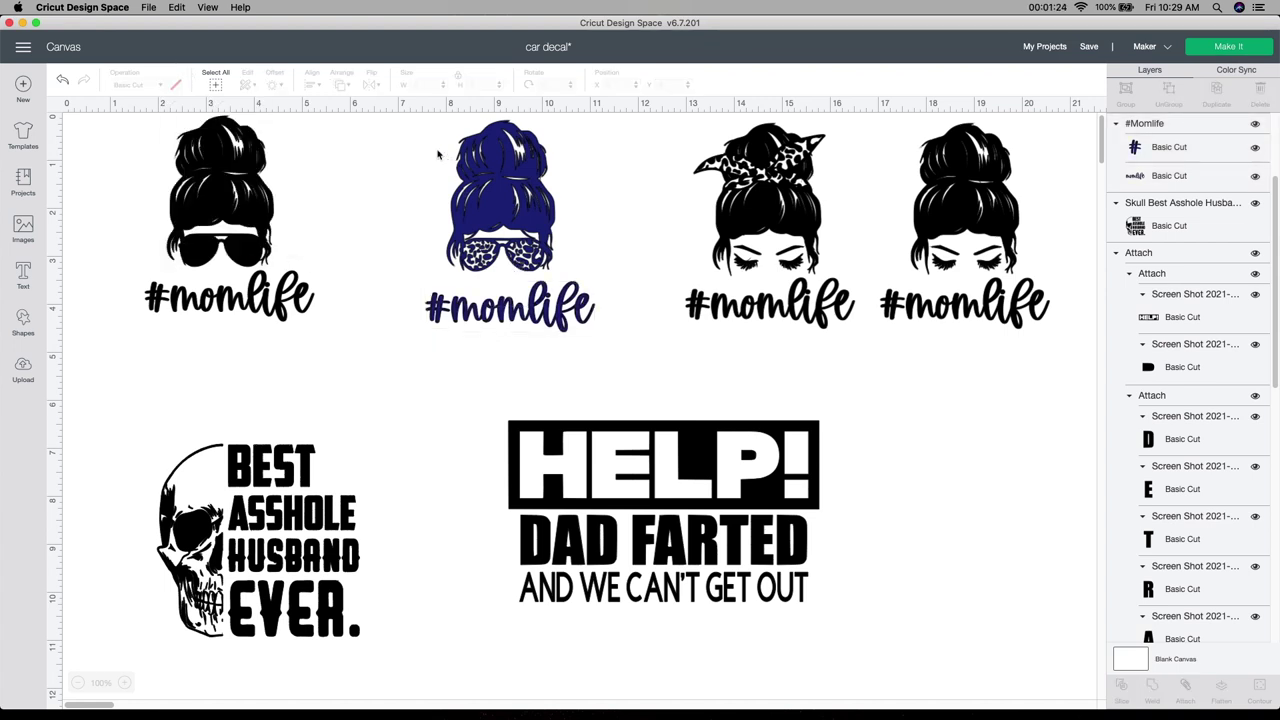
Nudge the navy #momlife text under its bun and center the two horizontally on each other
left_click(487, 316)
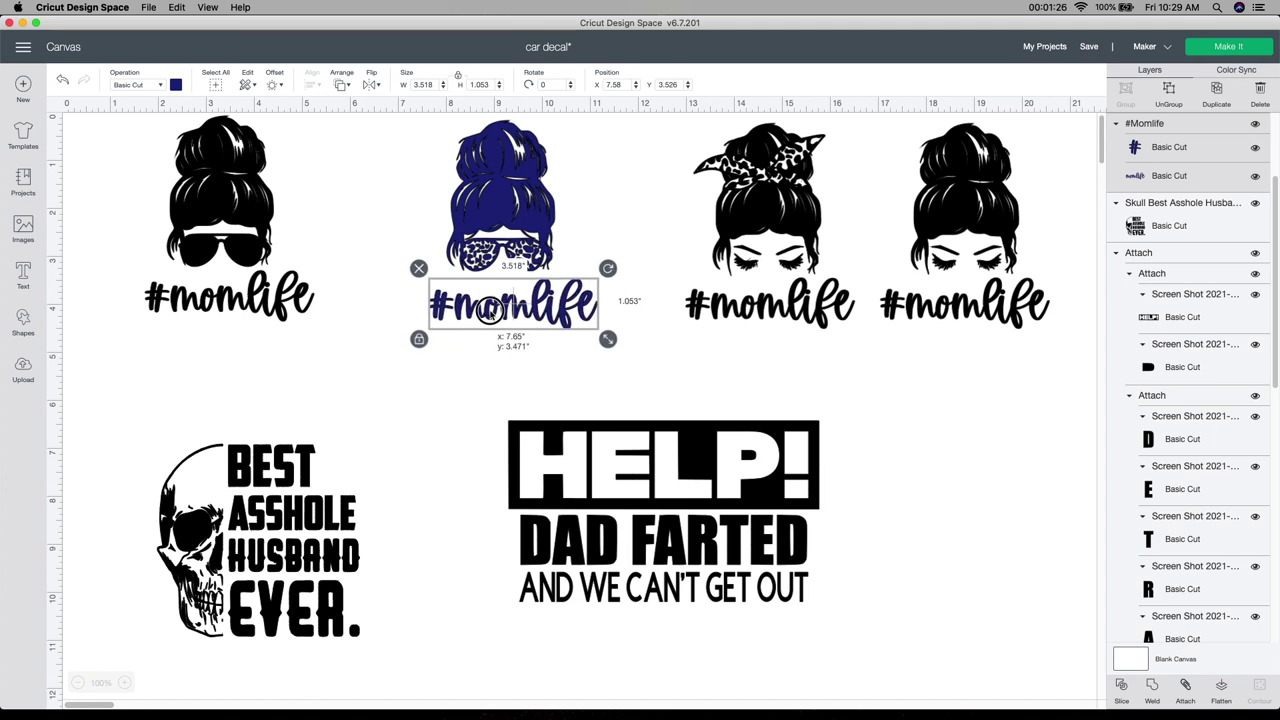
left_click(435, 213)
left_click_drag(398, 132, 530, 346)
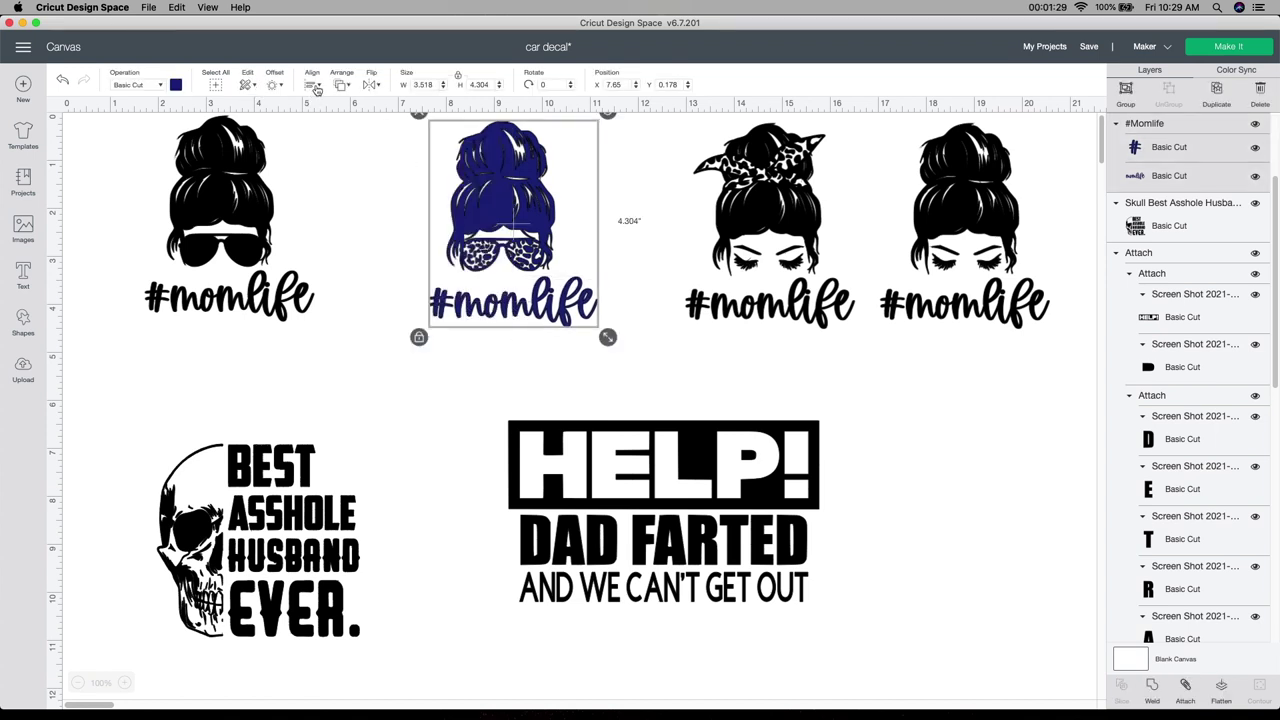
left_click(317, 88)
left_click(335, 138)
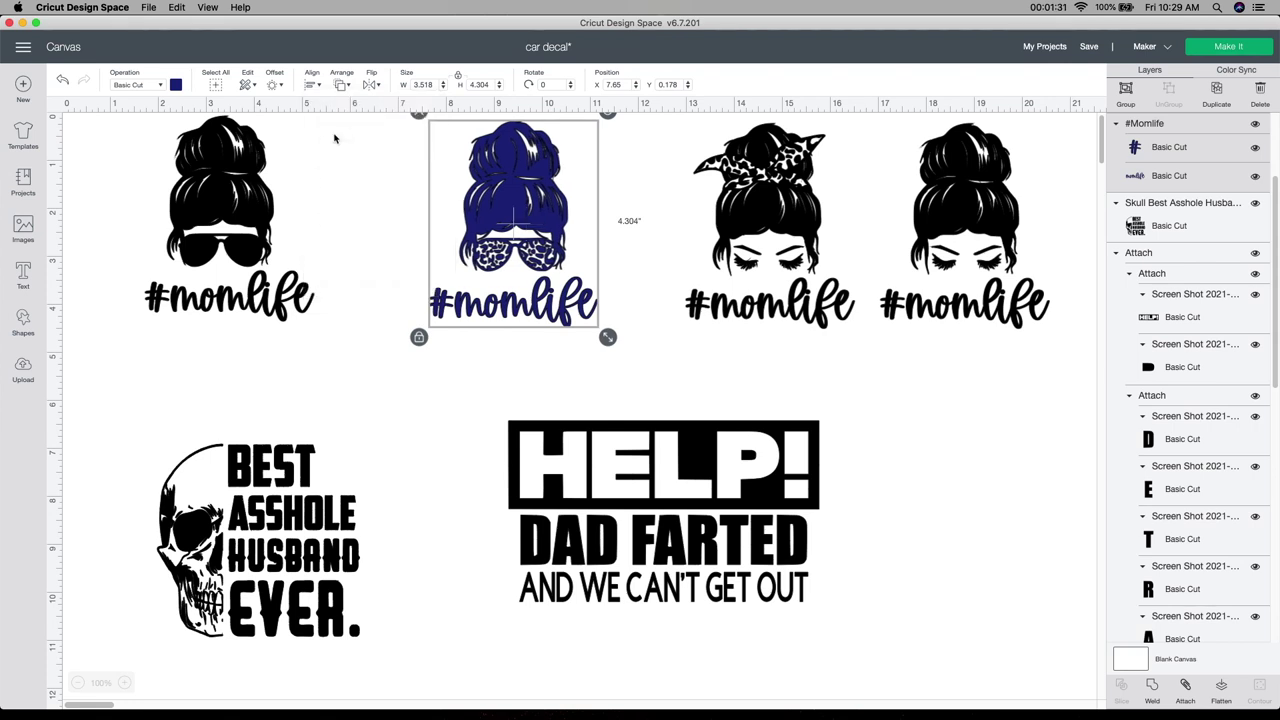
left_click(488, 368)
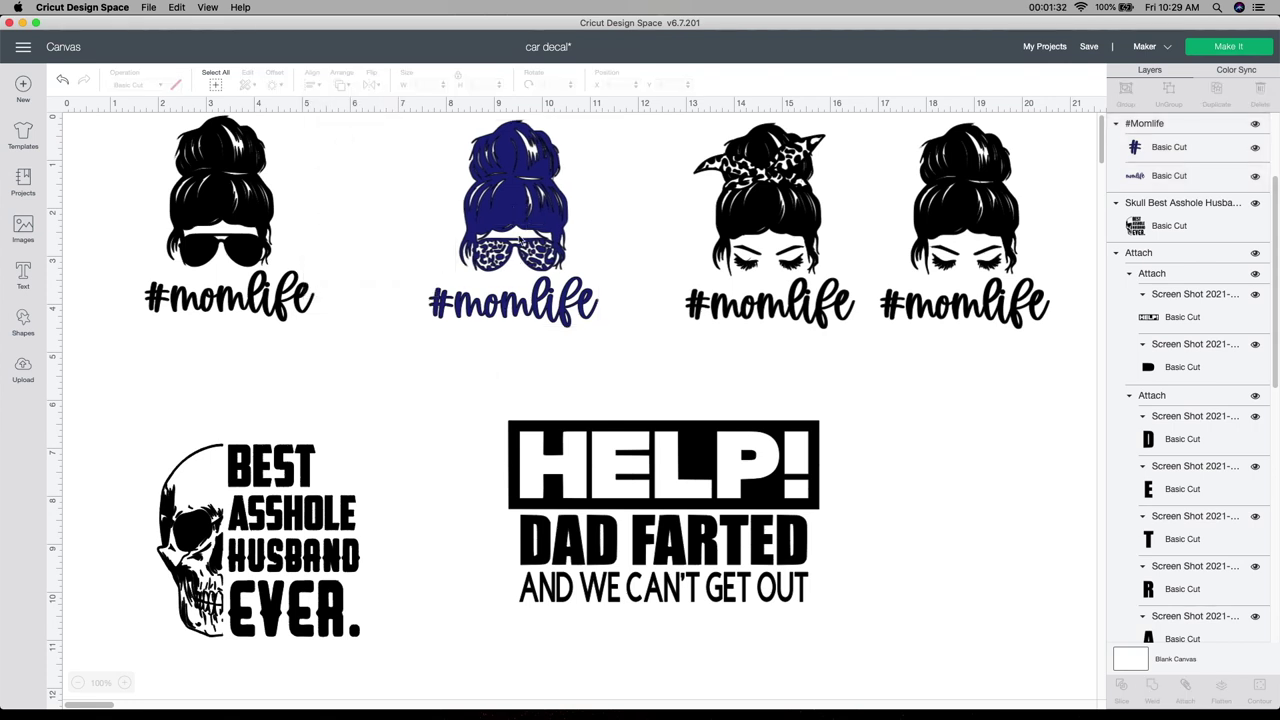
Nudge the navy #momlife text slightly right and attach it to the navy bun image
left_click(531, 312)
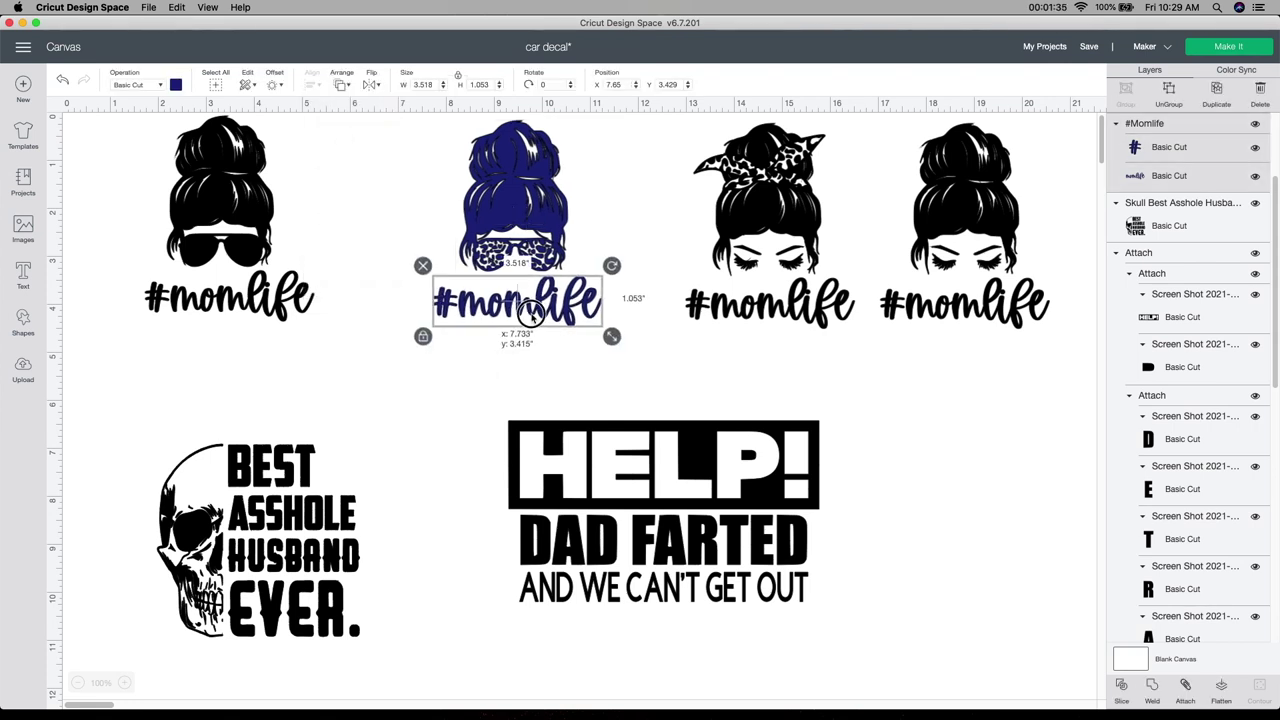
left_click(411, 161)
left_click_drag(408, 148, 550, 354)
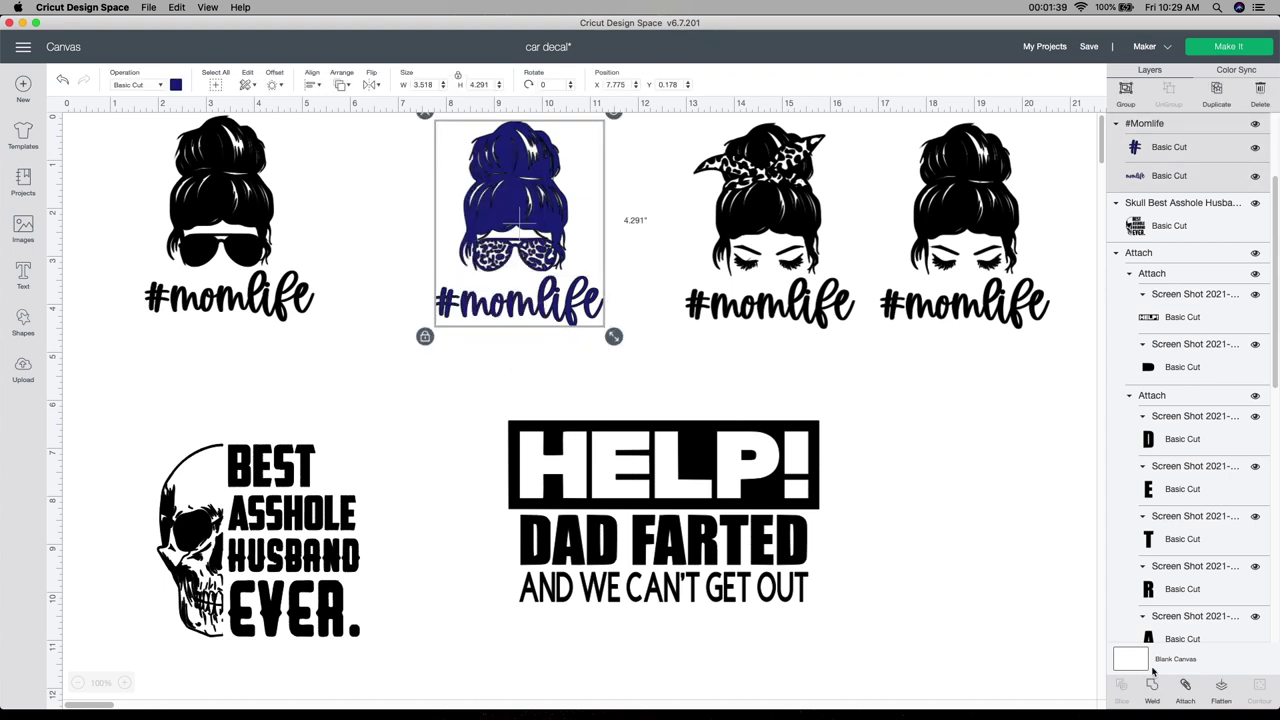
left_click(1185, 690)
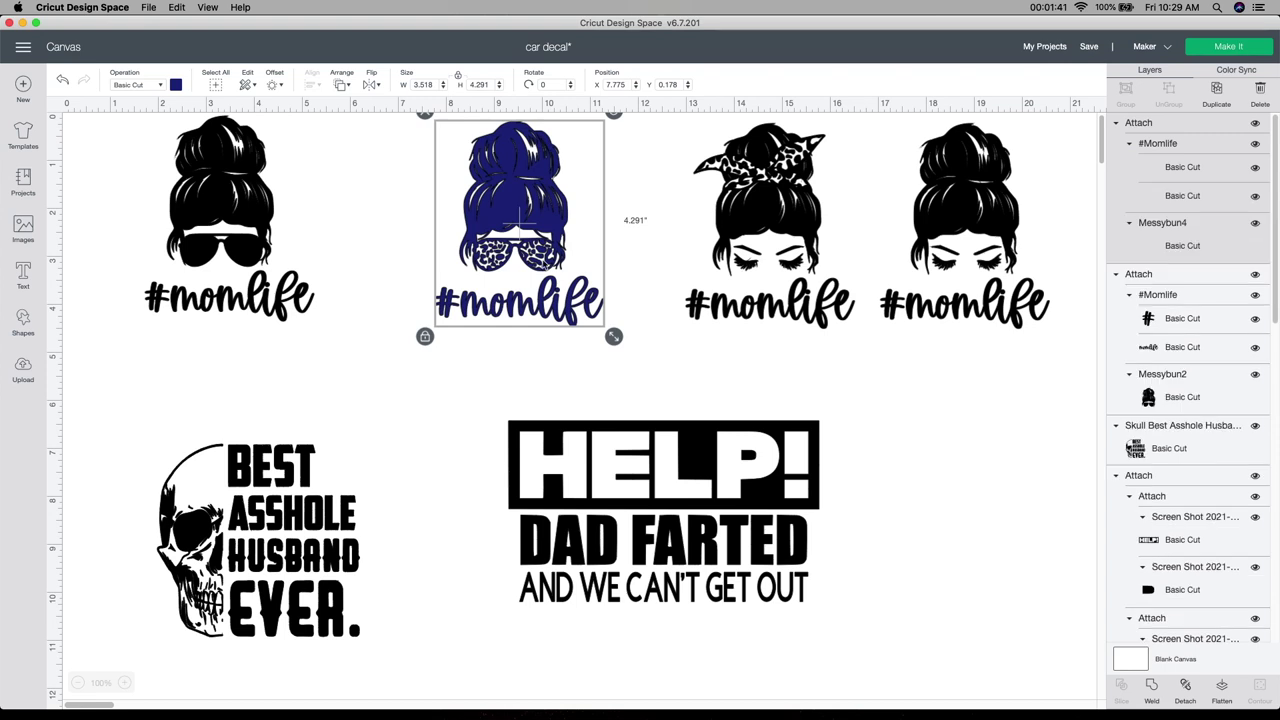
Shift the navy, bandana and plain eyelash decals left to space the four bun decals evenly in a row
left_click(296, 296)
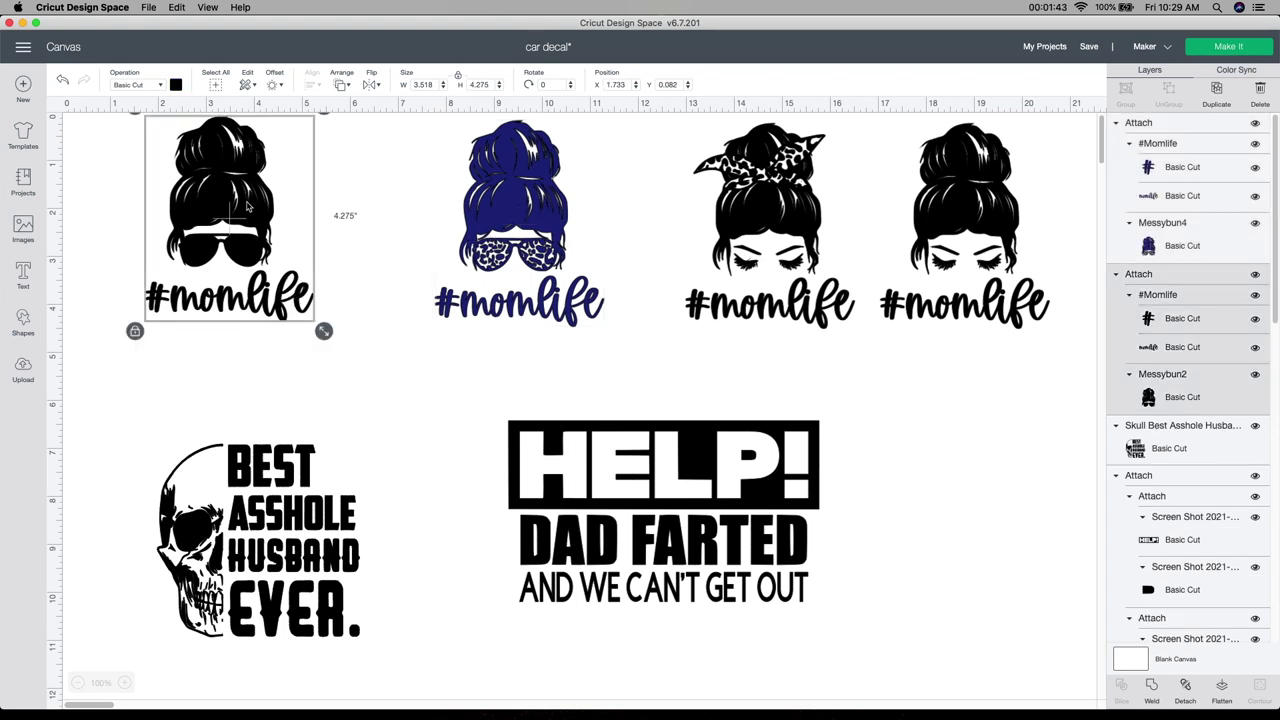
left_click_drag(501, 214, 425, 213)
left_click_drag(785, 252, 665, 252)
left_click_drag(948, 243, 858, 243)
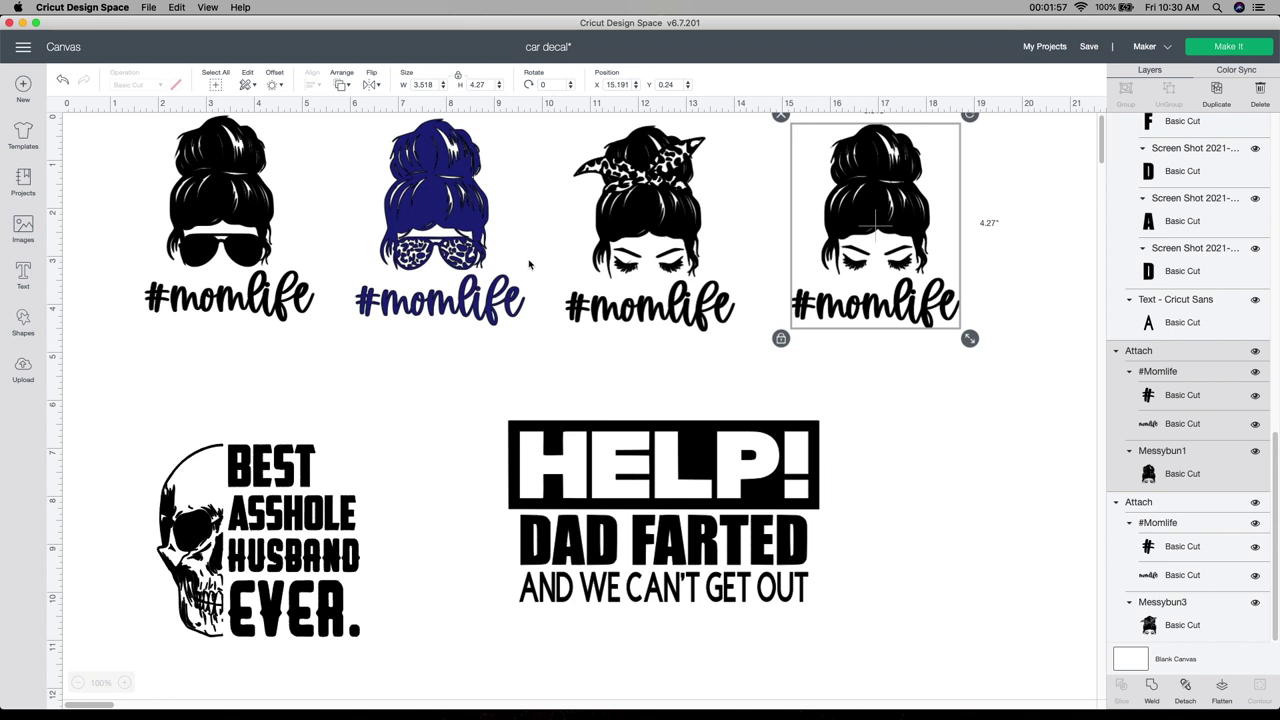
Move the plain eyelash decal right, unlock its proportions and set its size to 4 by 4 inches
left_click_drag(846, 262, 909, 275)
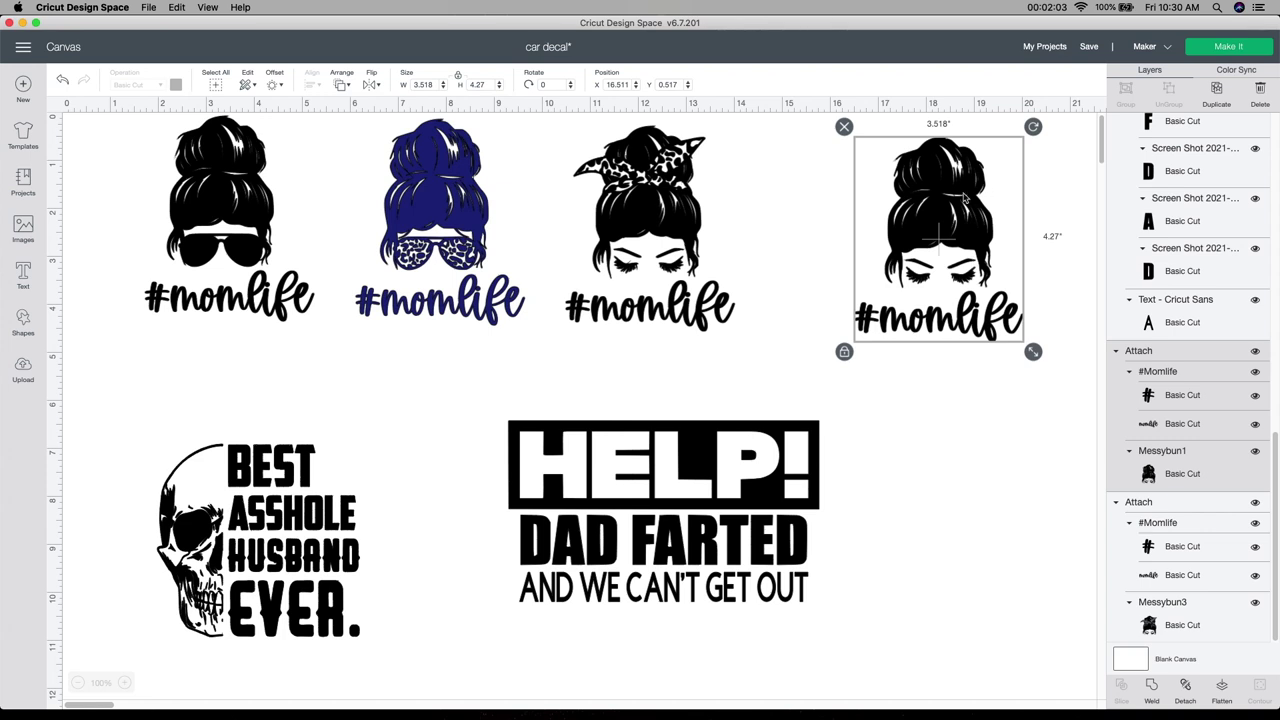
left_click(458, 76)
left_click(424, 85)
type("4")
key("Tab")
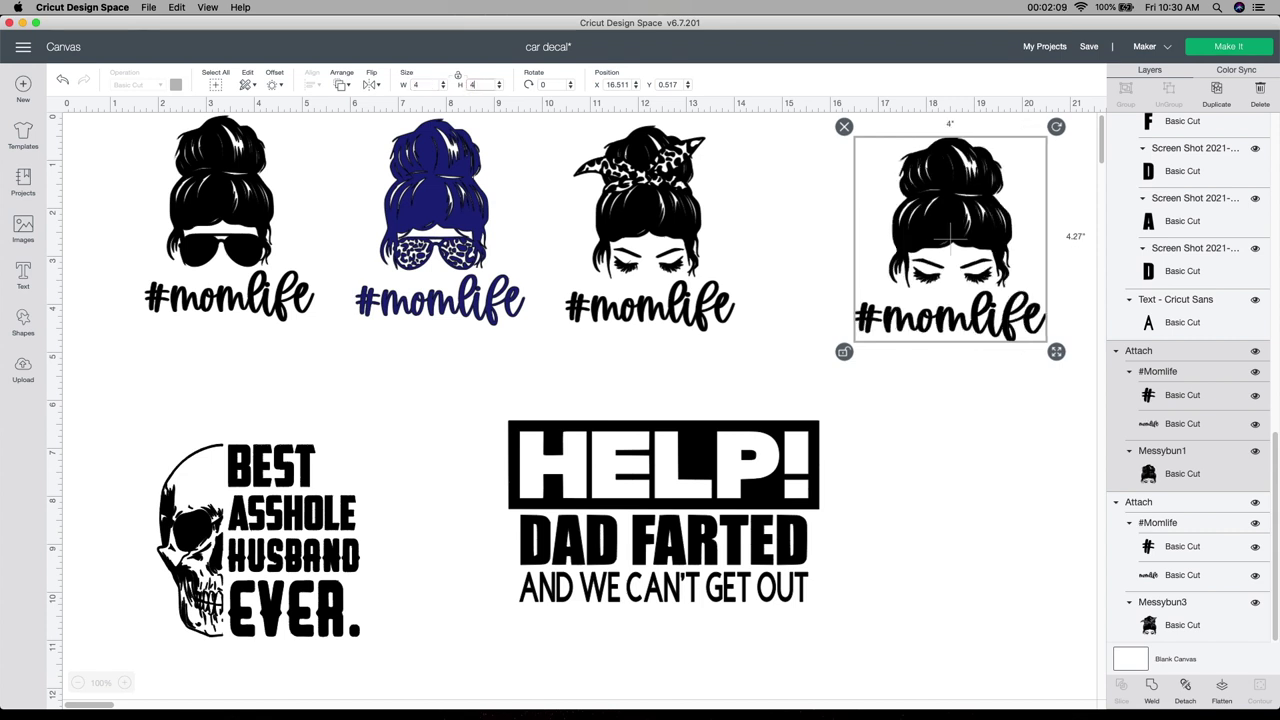
type("4")
Enlarge the plain eyelash decal freehand to about 4.06 by 4.53 inches and reposition it at the row's right end
left_click_drag(955, 260, 897, 250)
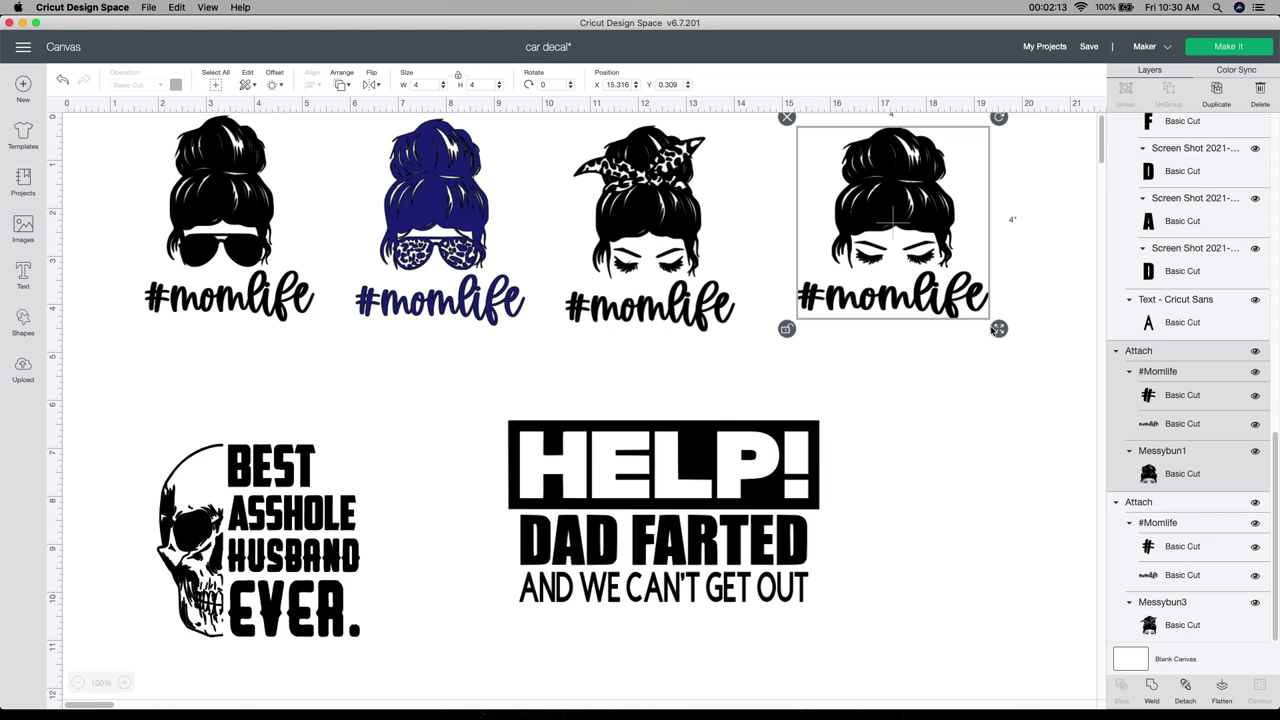
left_click_drag(999, 330, 1002, 356)
left_click_drag(891, 259, 943, 263)
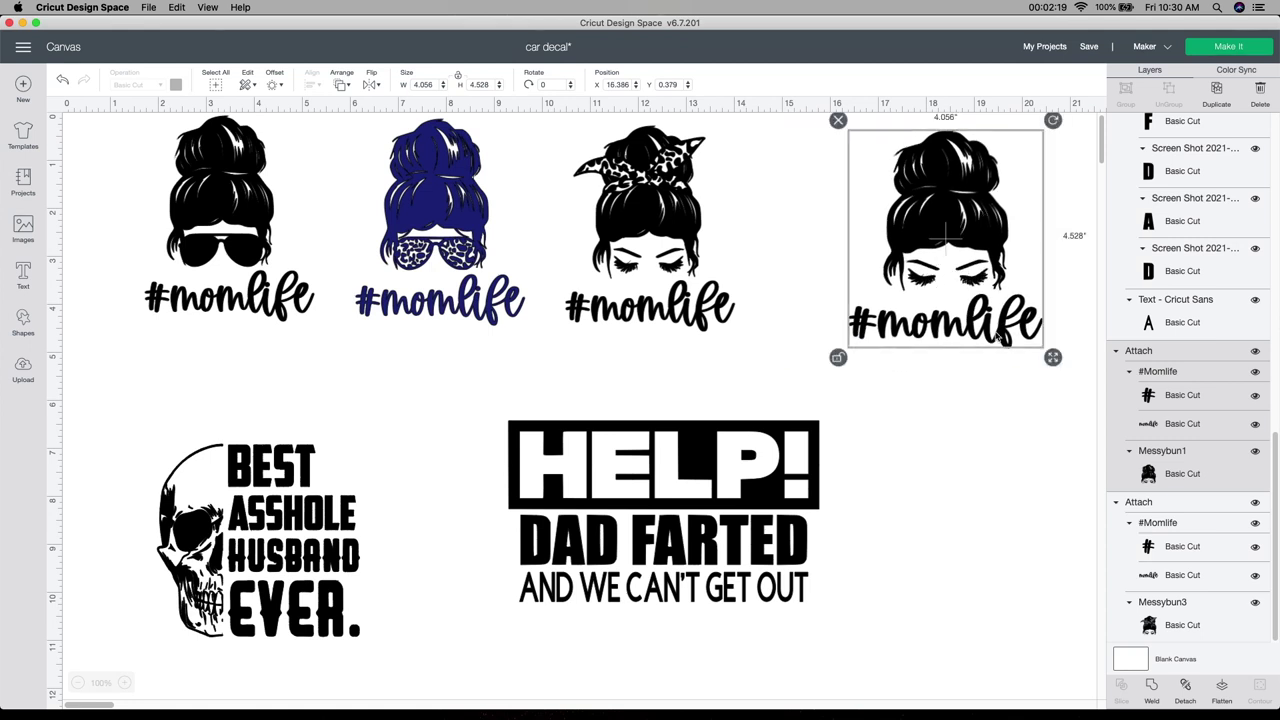
Shift the bandana decal right, resize it to 4.5 by 4.5 inches with proportions unlocked, and reposition it in the row
left_click_drag(690, 228, 725, 225)
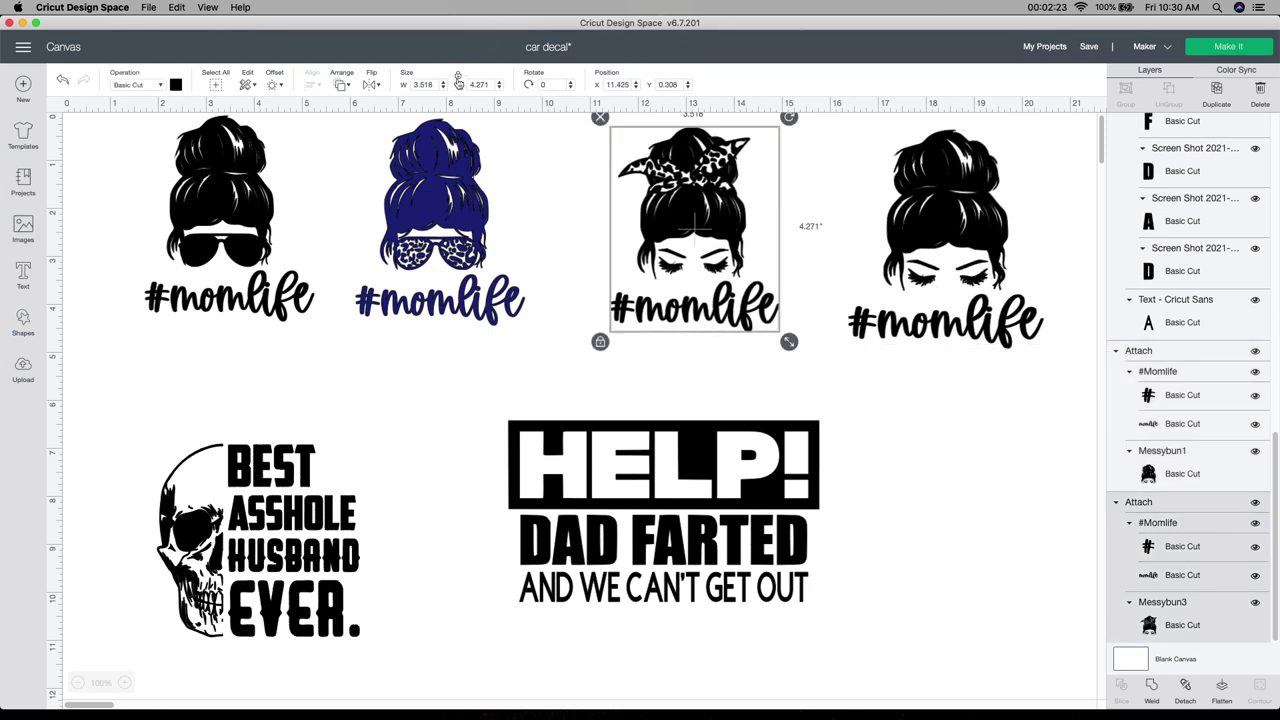
left_click(437, 84)
type("4.5")
key("Tab")
type("4")
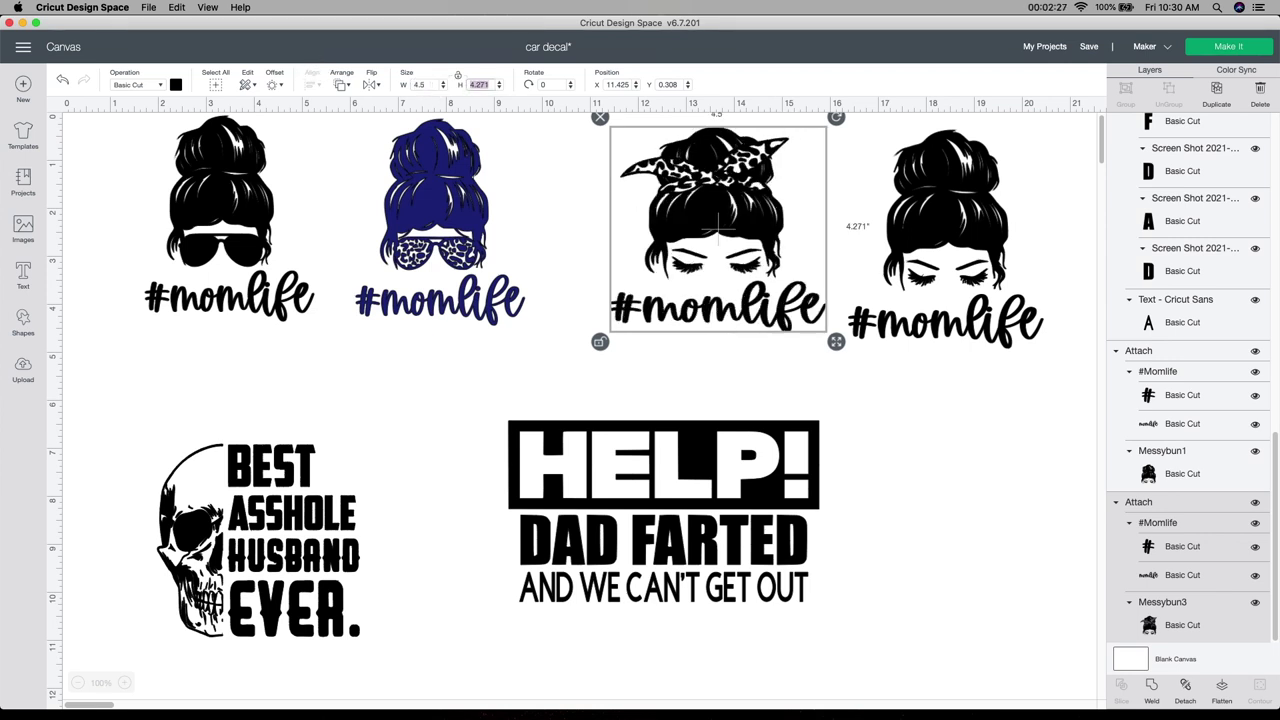
type(".5")
key("Return")
left_click_drag(717, 245, 705, 249)
left_click(680, 395)
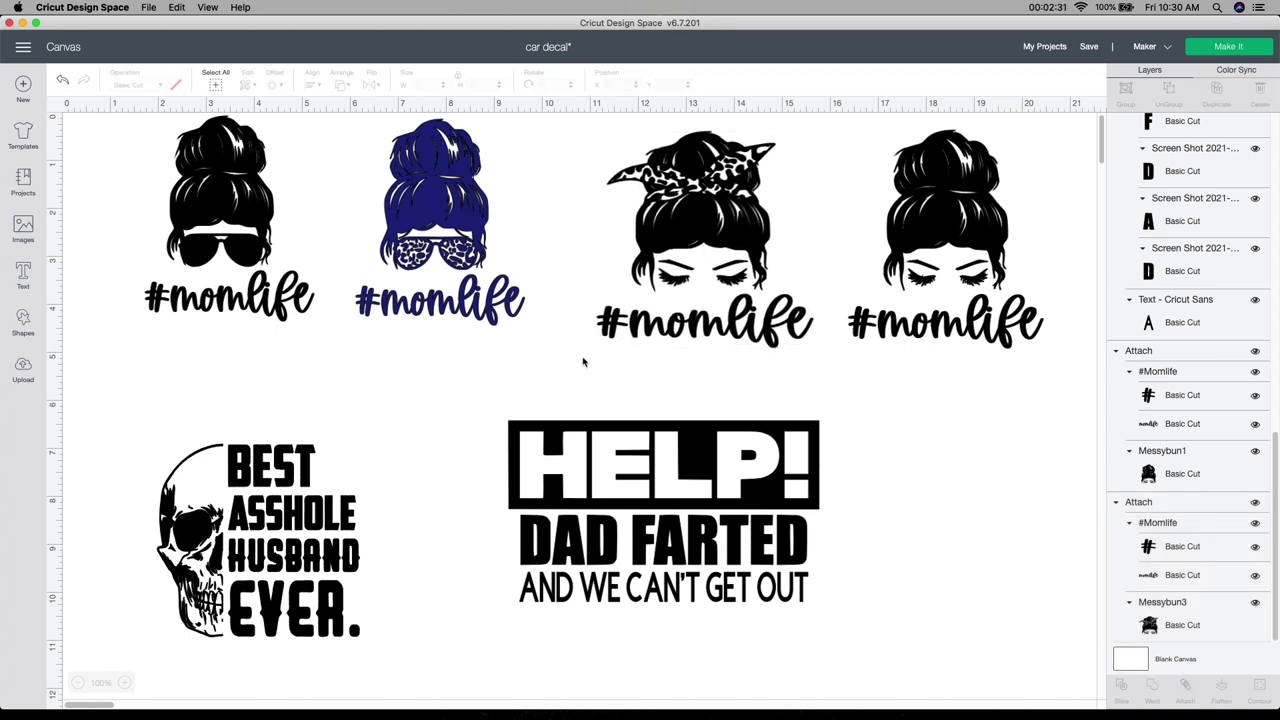
Move the navy decal right and down, and resize it to 4.5 by 4.5 inches with proportions unlocked
left_click(455, 235)
left_click_drag(462, 238, 486, 246)
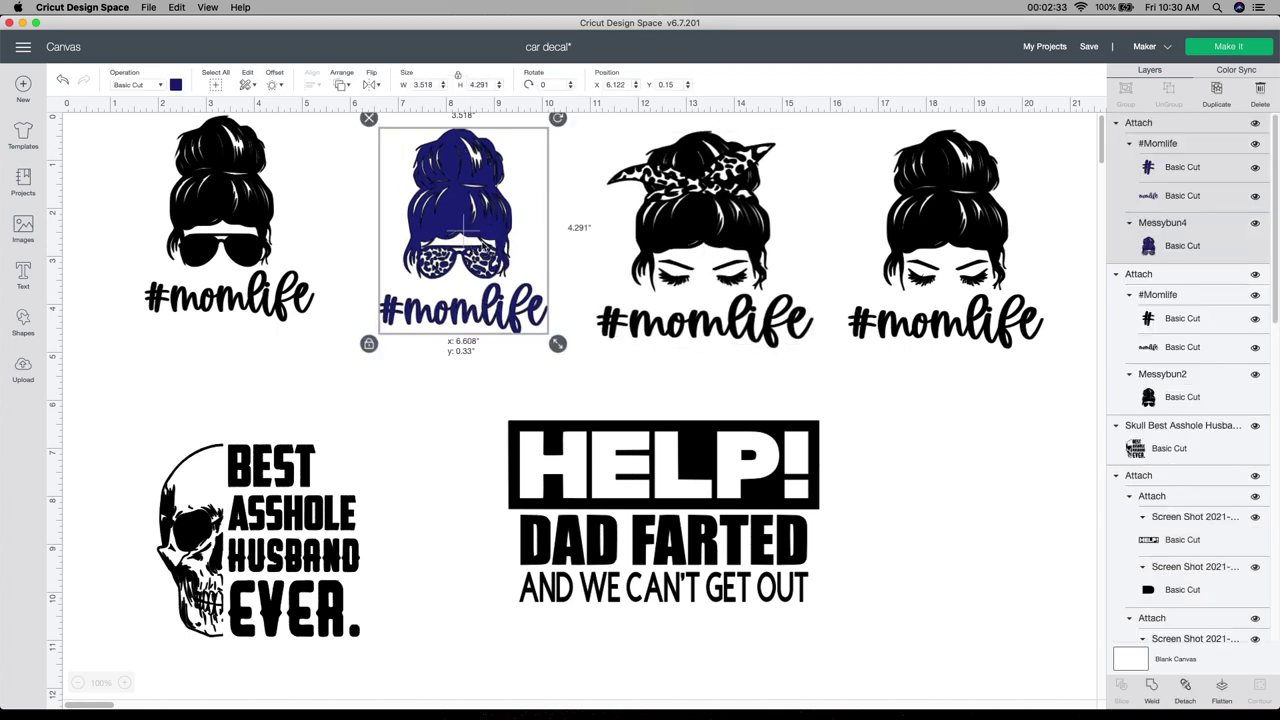
left_click(423, 84)
type("4.5")
key("Tab")
type("4.")
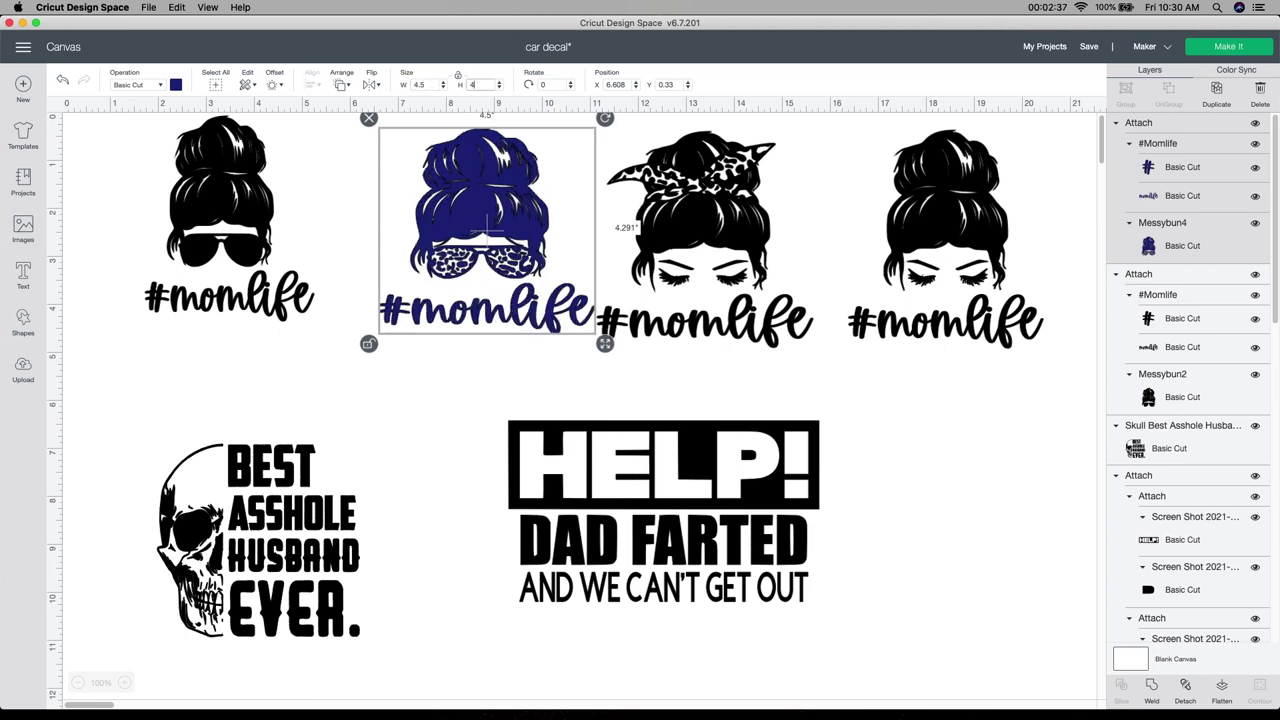
type("5")
key("Return")
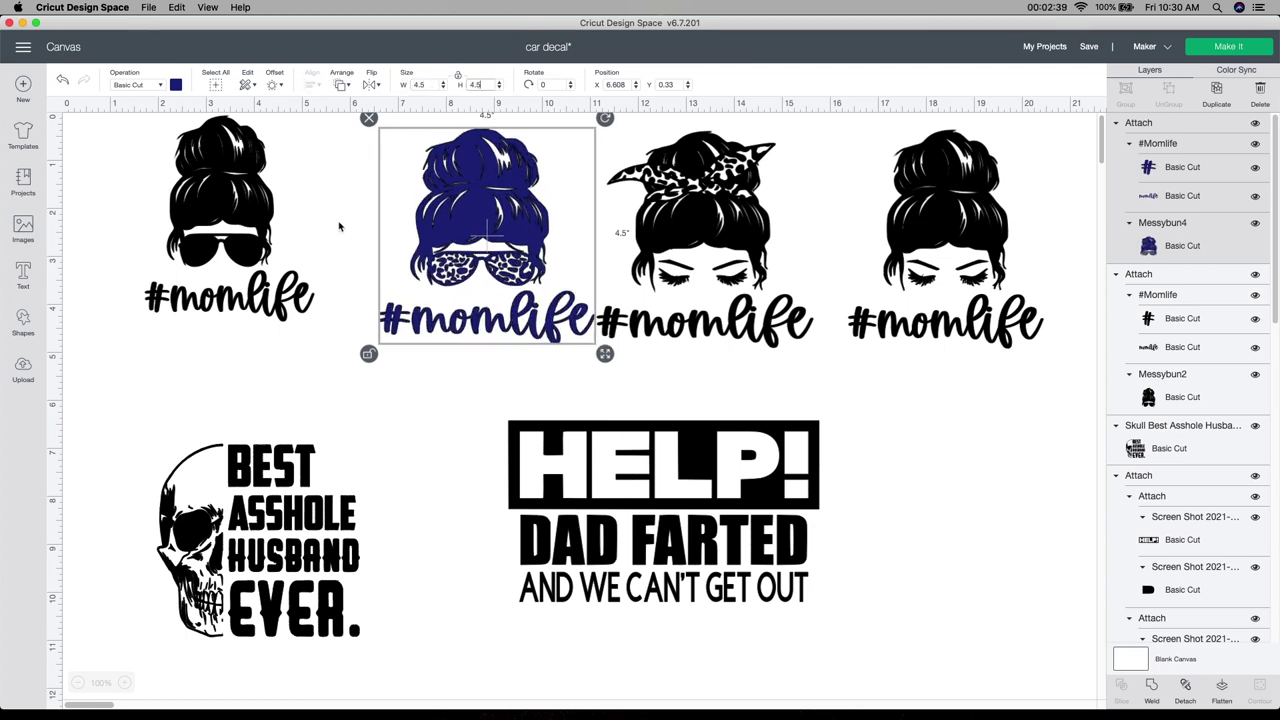
Resize the plain-sunglasses decal to 4.5 by 4.5 inches with proportions unlocked, and move it down and left
left_click(233, 255)
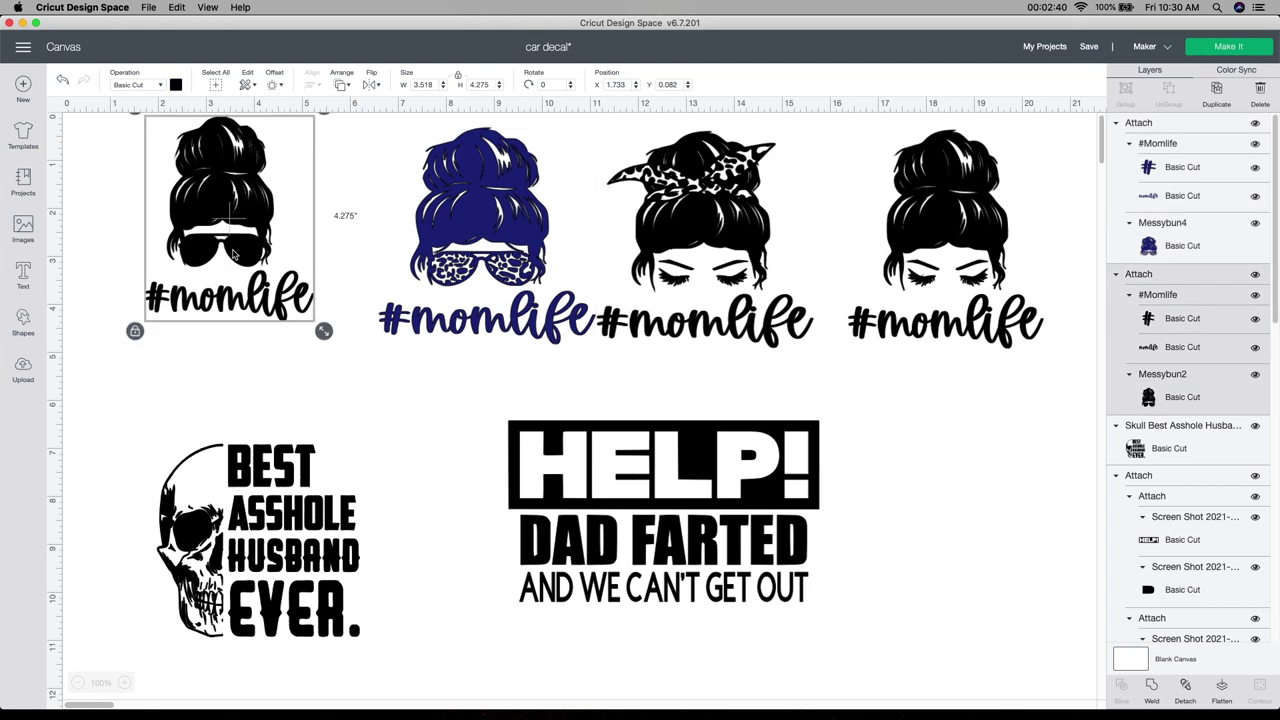
left_click(422, 84)
type("4.5")
key("Tab")
type("4.")
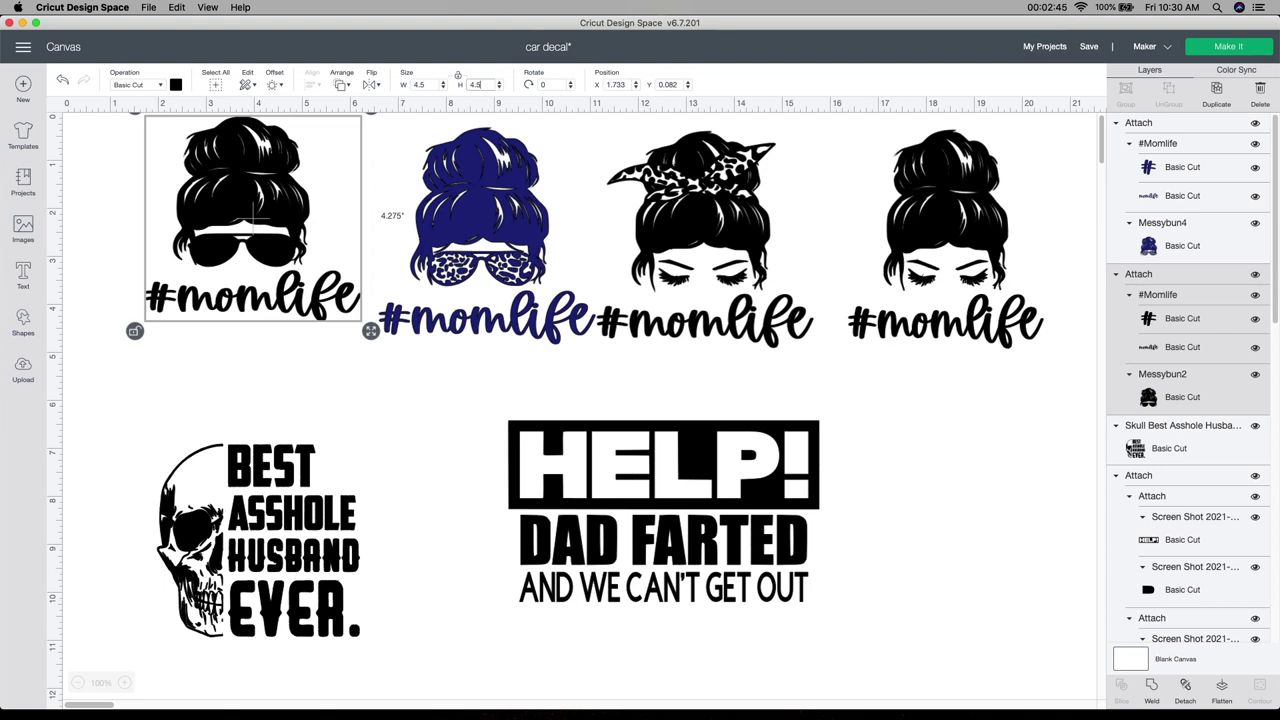
key("Return")
left_click_drag(268, 234, 250, 264)
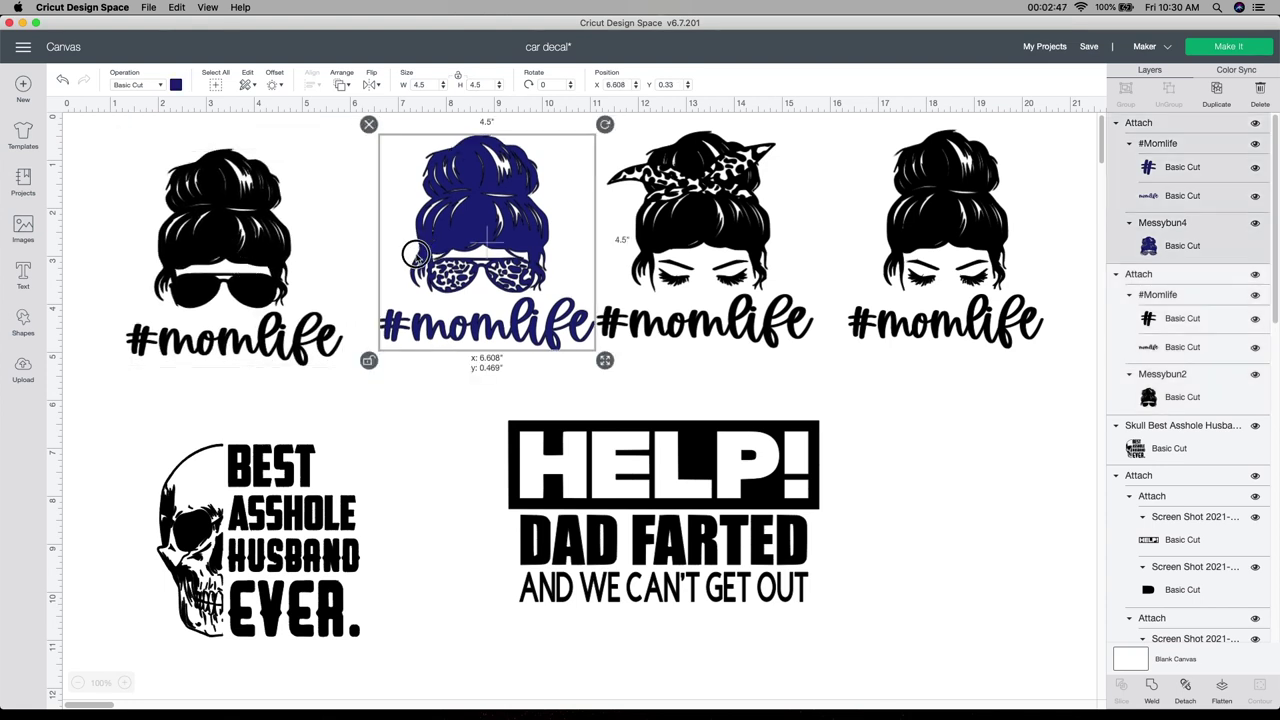
Move the navy, bandana and plain eyelash decals down roughly level with the plain-sunglasses decal
left_click_drag(480, 220, 472, 246)
left_click_drag(700, 230, 700, 255)
left_click(946, 250)
left_click_drag(946, 250, 946, 263)
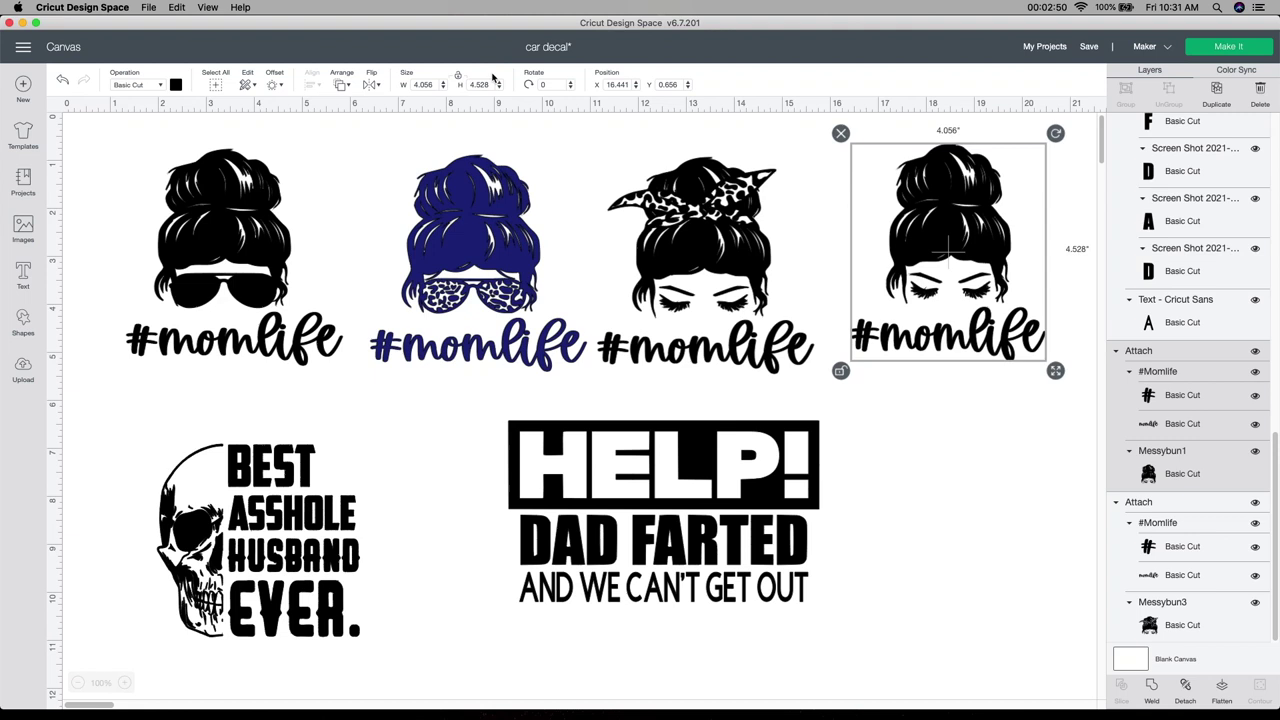
Resize the plain eyelash decal to 4.5 by 4.5 inches and move it down slightly, roughly level with the bandana decal
left_click(424, 84)
type("4.5")
key("Tab")
type("4")
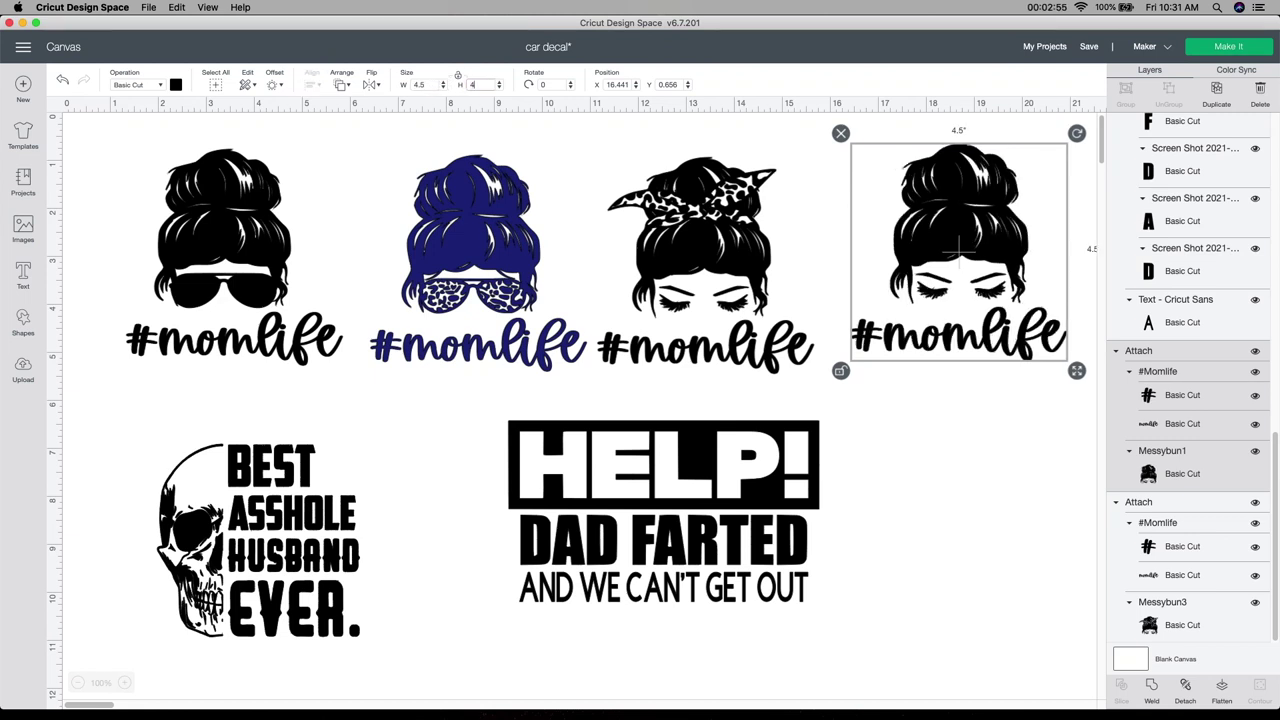
type(".5")
key("Return")
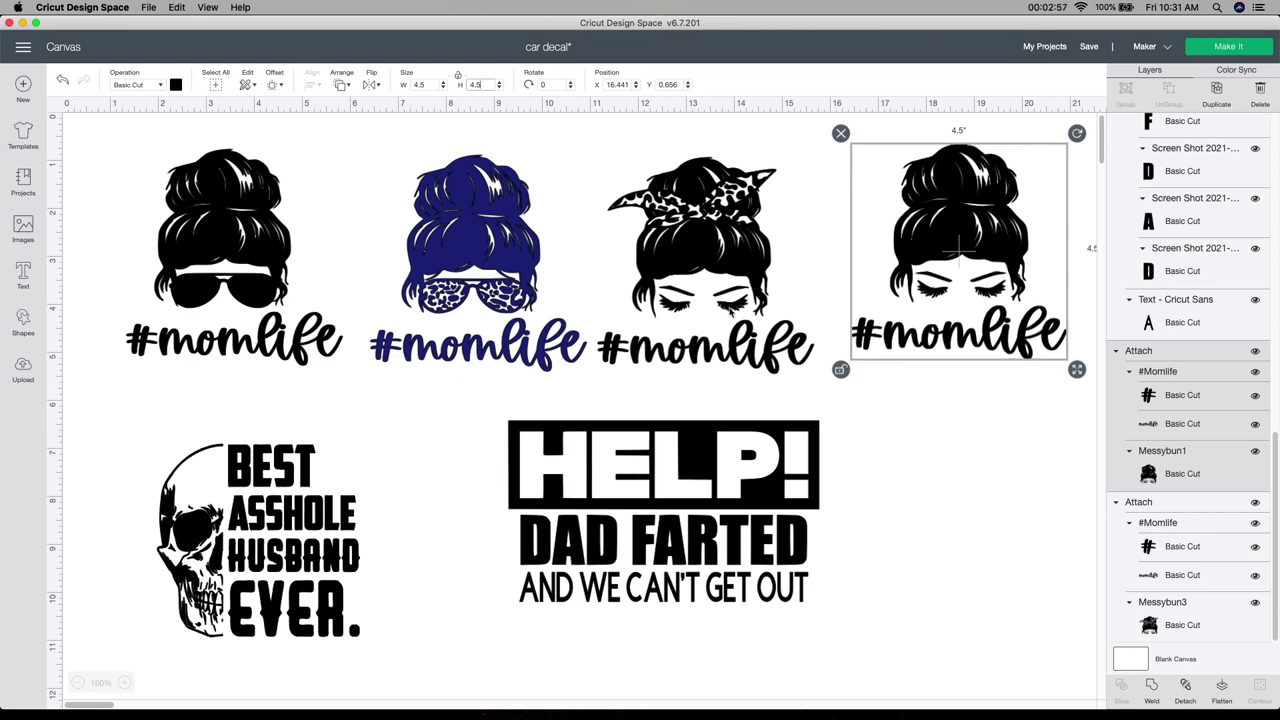
left_click_drag(920, 290, 921, 302)
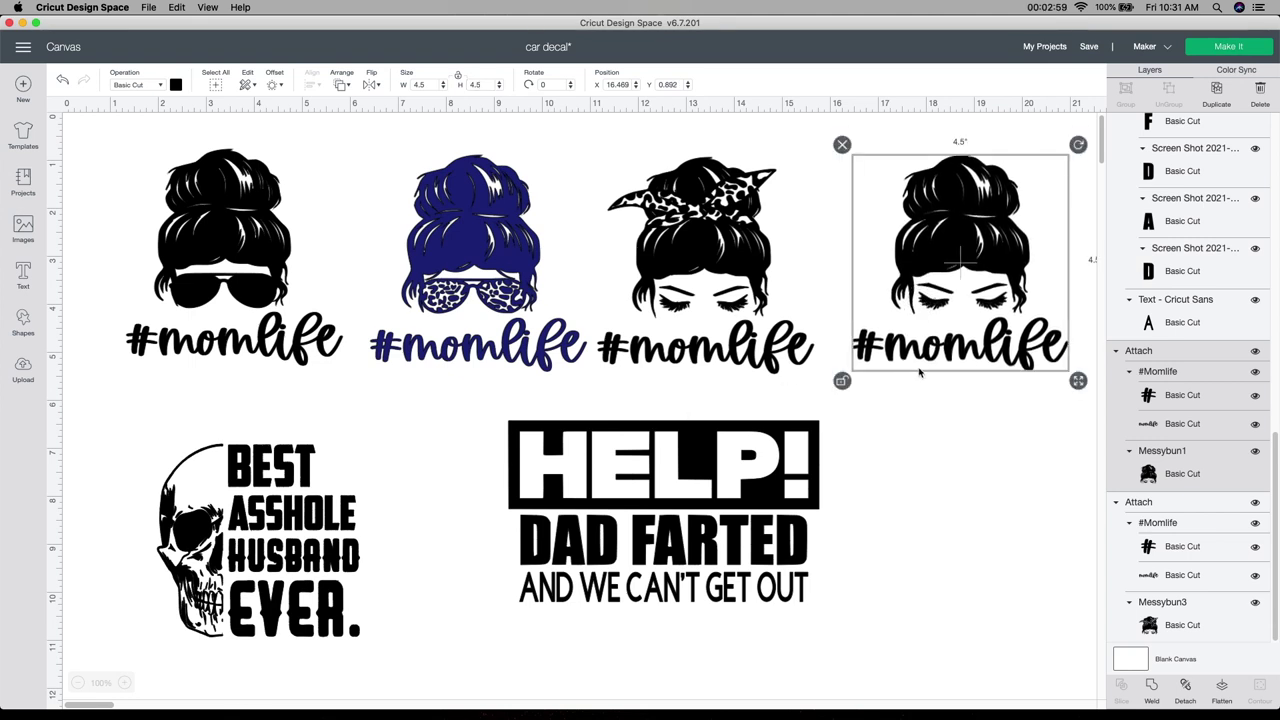
Move the HELP! DAD FARTED decal right so it sits beneath the bandana and plain eyelash decals
left_click(700, 482)
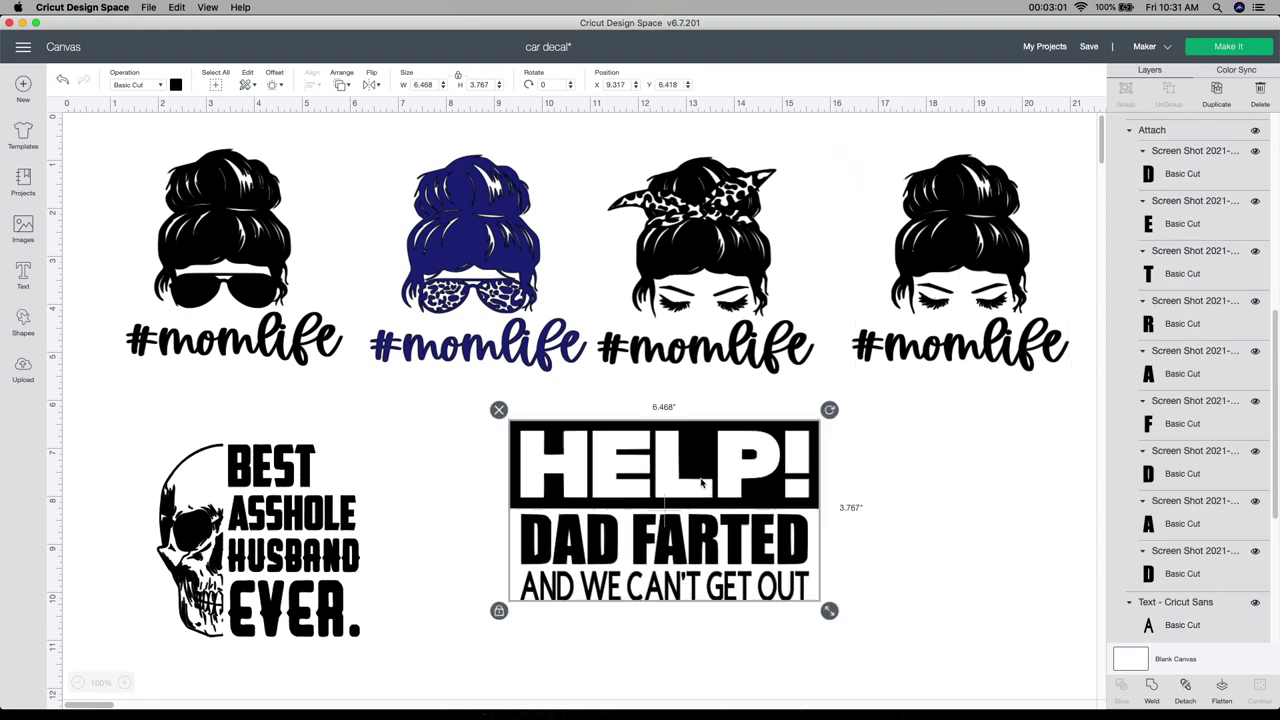
left_click_drag(700, 482, 710, 512)
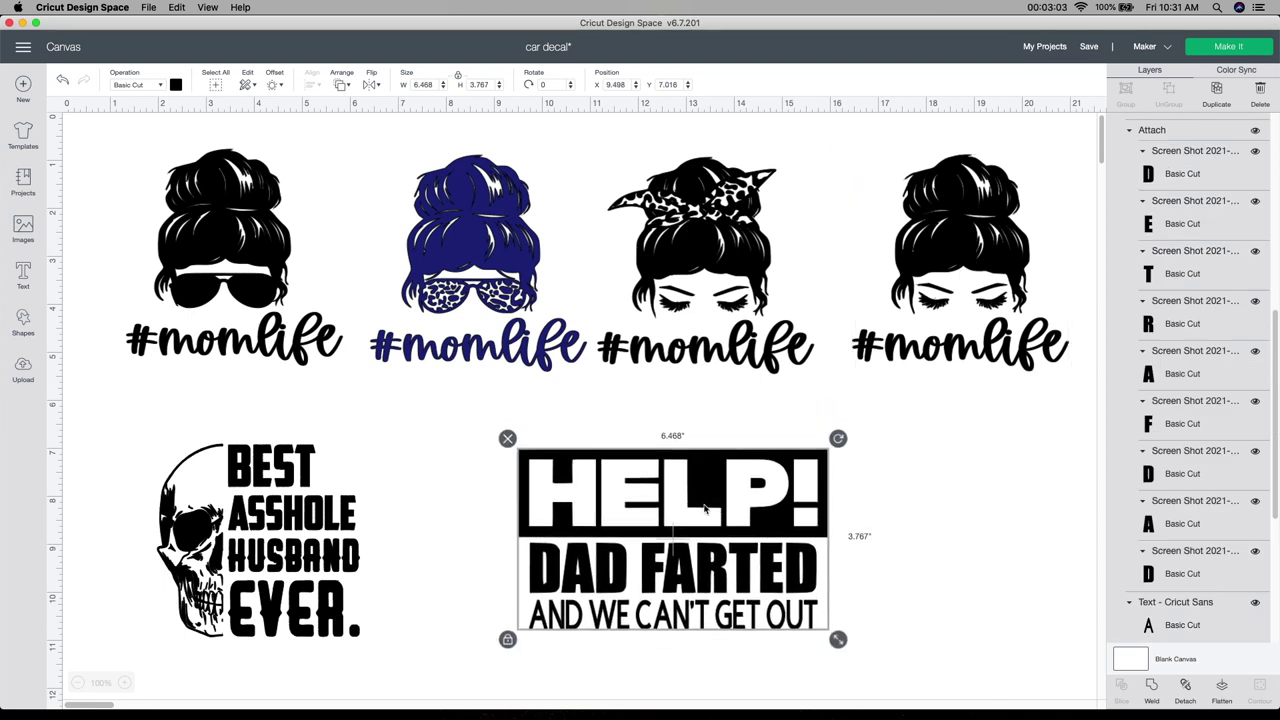
left_click_drag(704, 507, 701, 491)
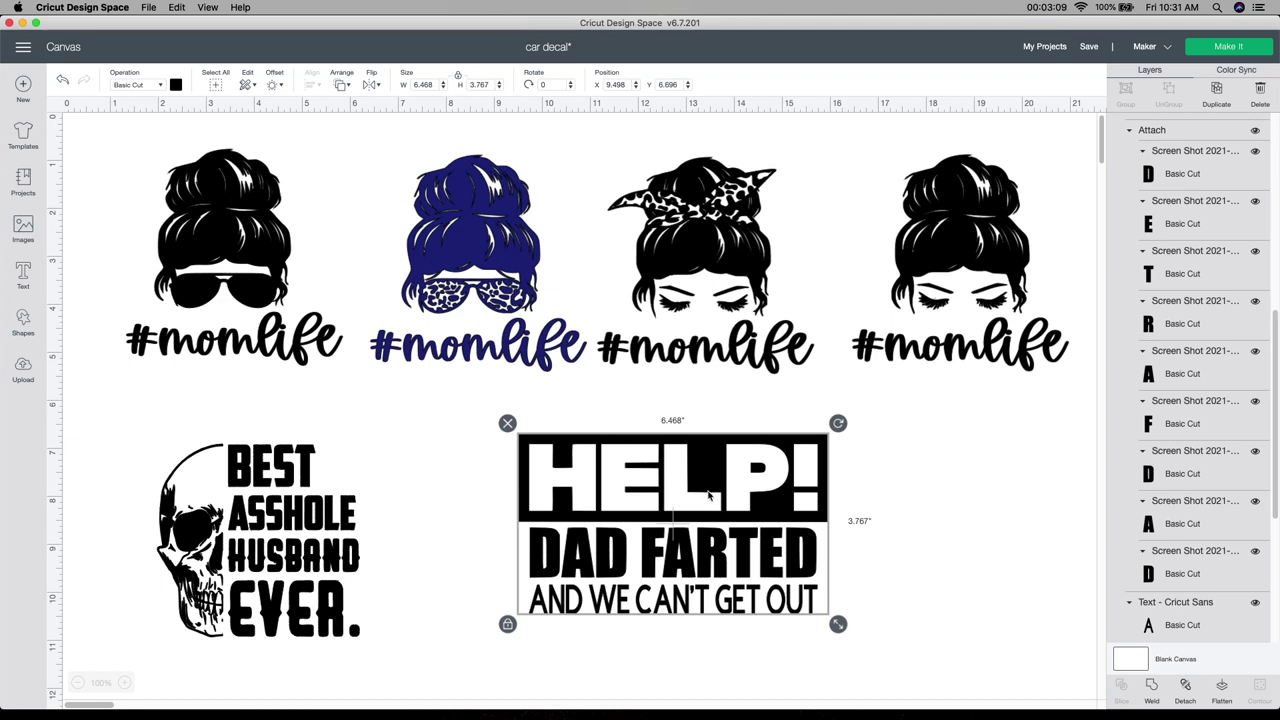
left_click_drag(705, 475, 823, 474)
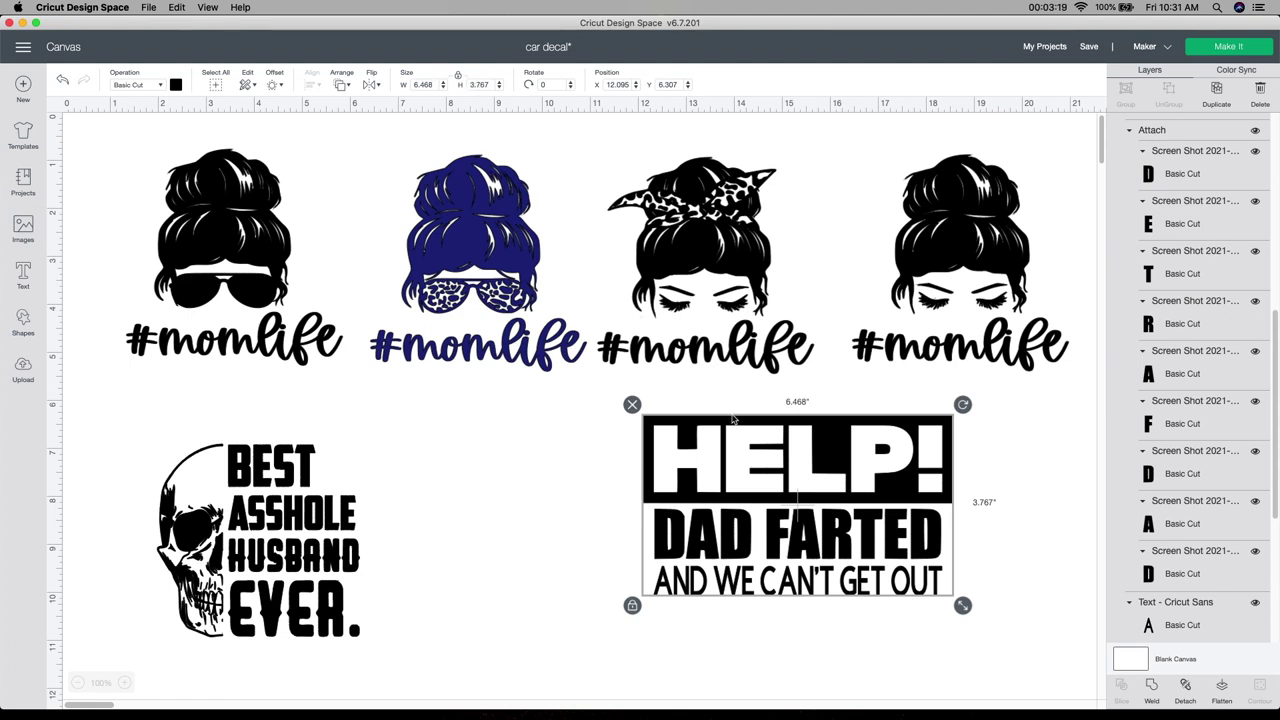
Resize the HELP! DAD FARTED decal to 6 by 4 inches with proportions unlocked, and nudge it right
left_click(457, 77)
left_click(437, 84)
type("6")
key("Tab")
type("4")
key("Return")
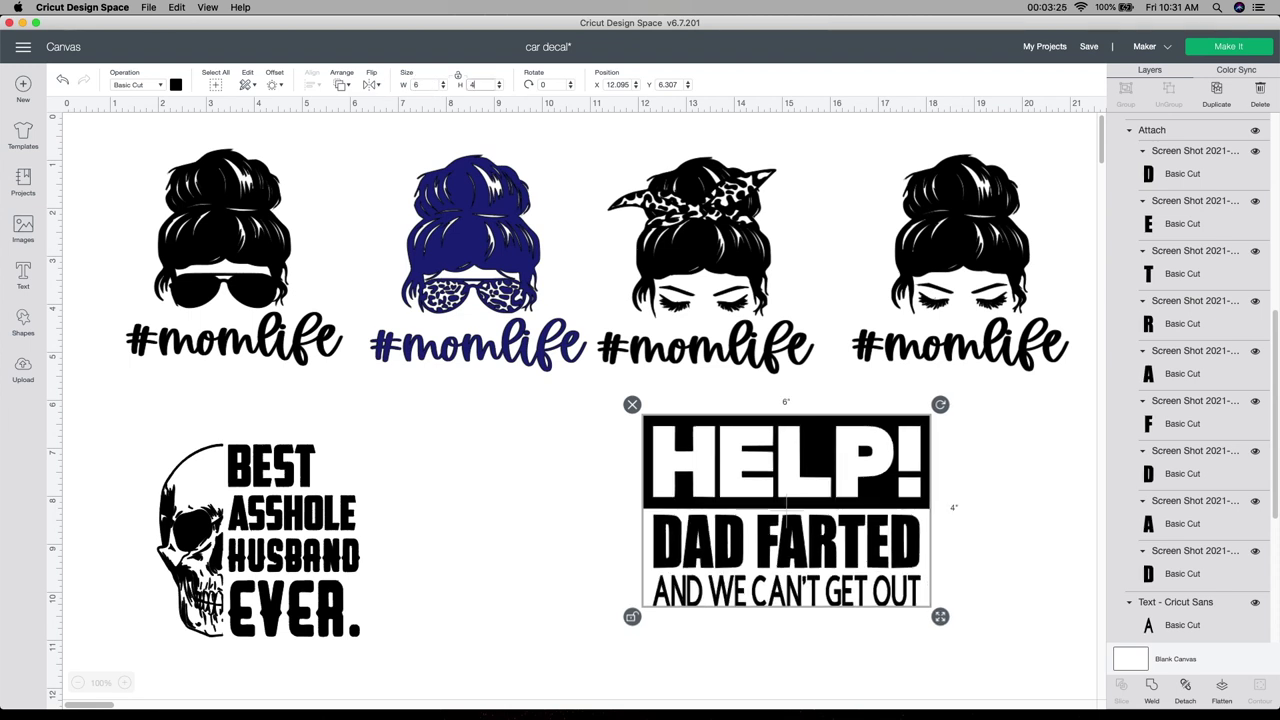
left_click_drag(802, 504, 812, 506)
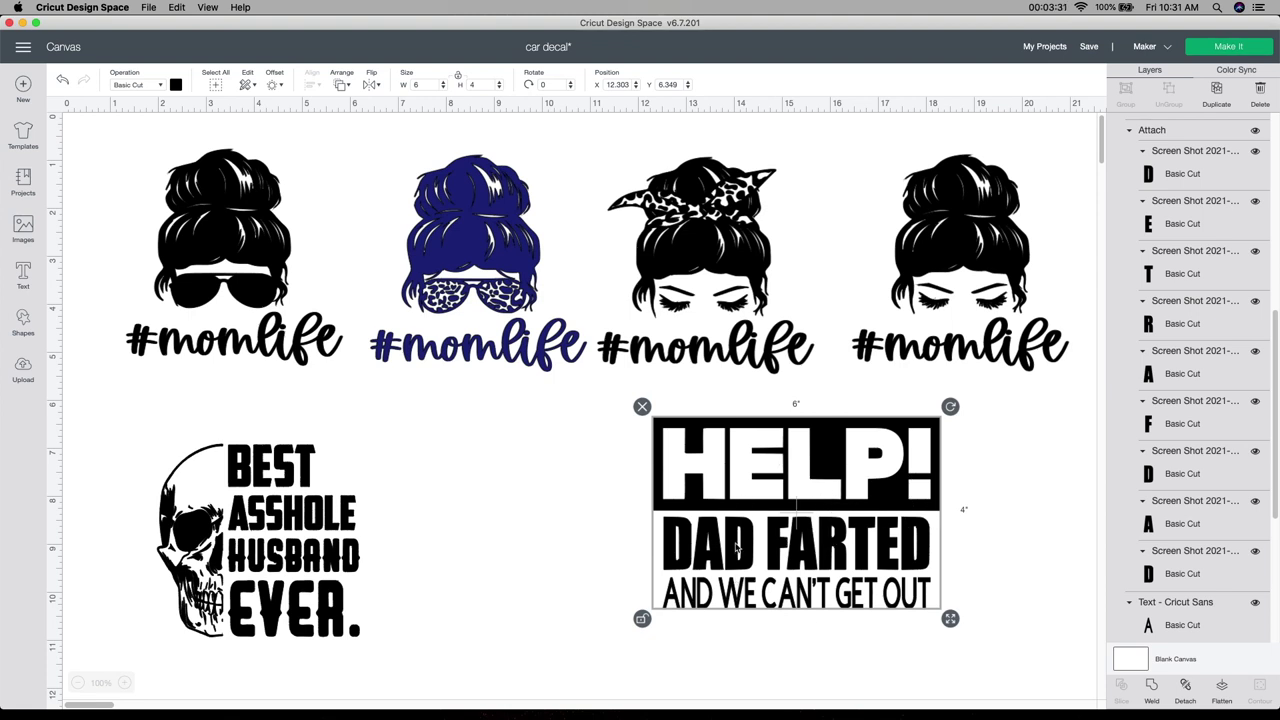
Move the skull husband decal right and up, and resize it to 4.5 by 4.5 inches with proportions unlocked
left_click(318, 594)
left_click_drag(305, 585, 388, 565)
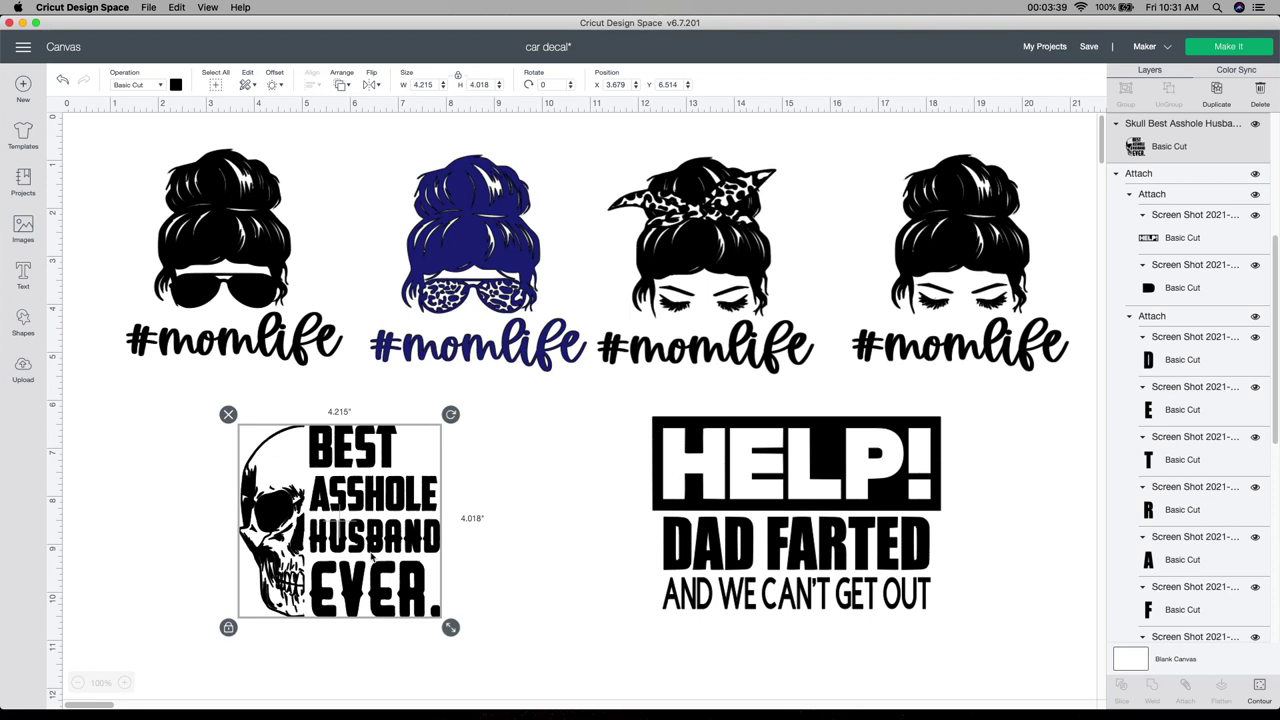
left_click(458, 76)
left_click(438, 84)
type("4")
key("Tab")
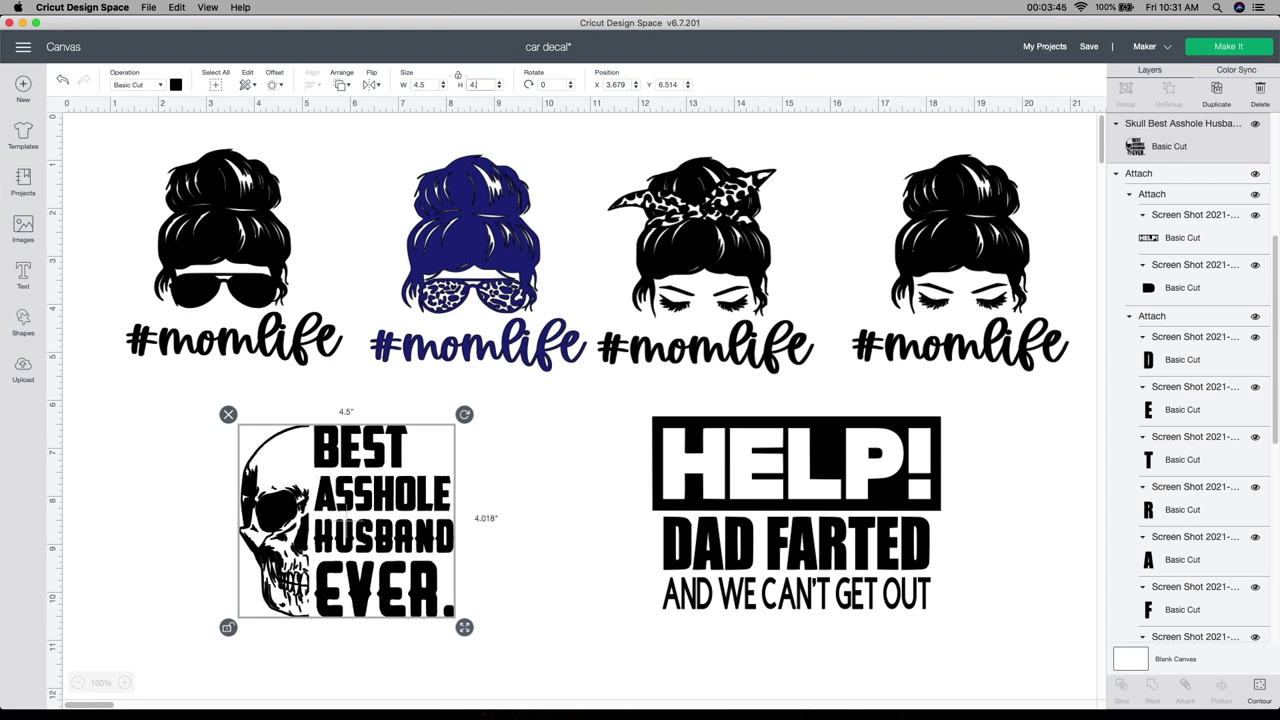
key("Return")
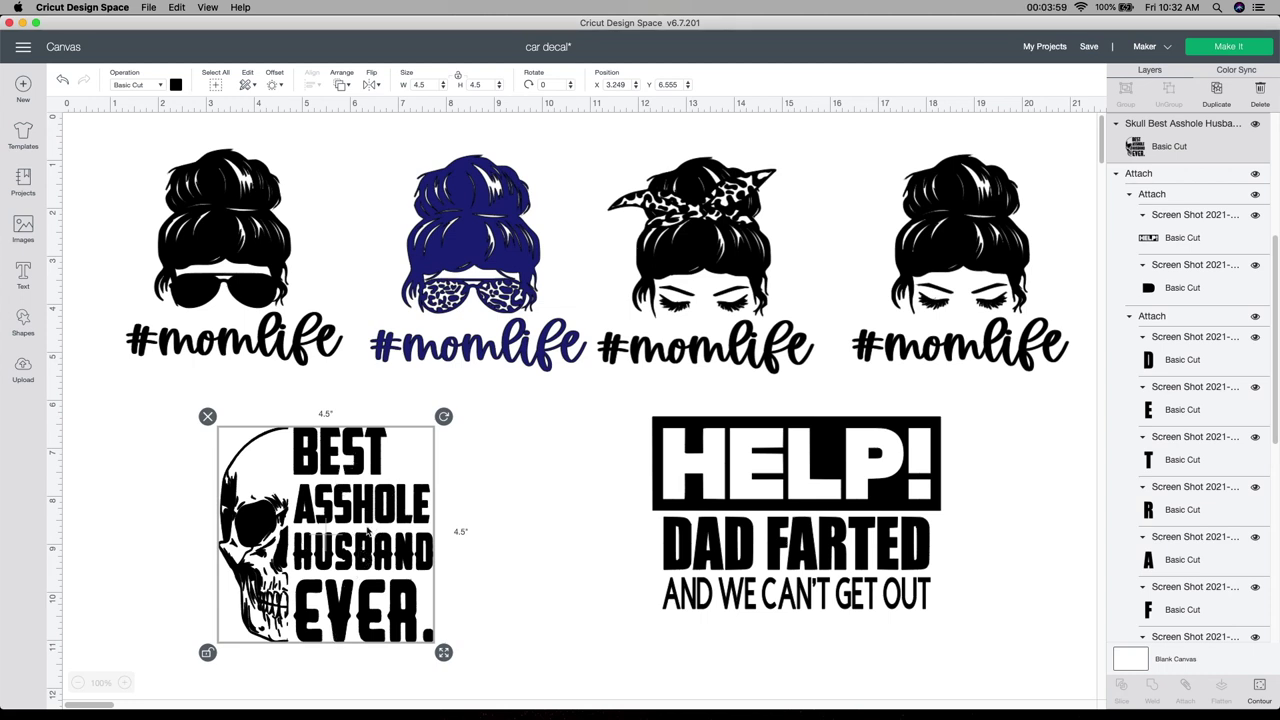
Duplicate the skull husband decal and place the two copies side by side without overlap beneath the sunglasses decals
left_click(1222, 104)
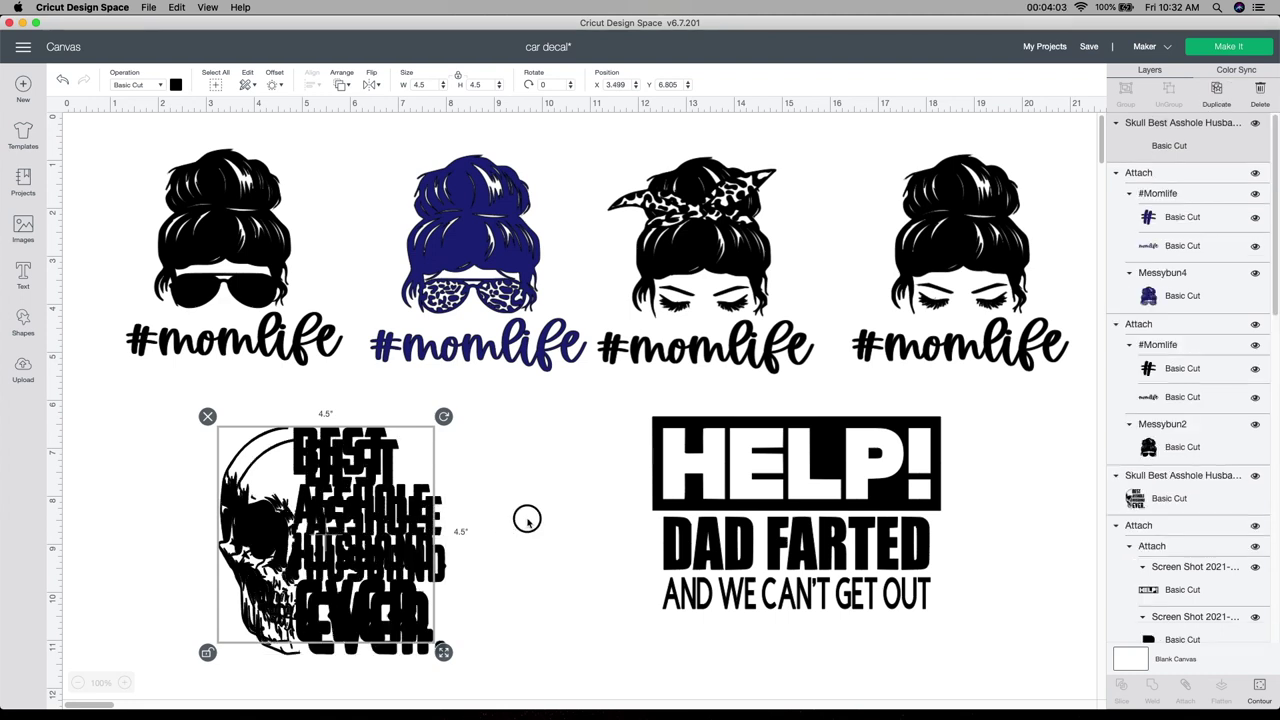
left_click_drag(440, 533, 652, 535)
left_click_drag(294, 533, 238, 533)
key("super+z")
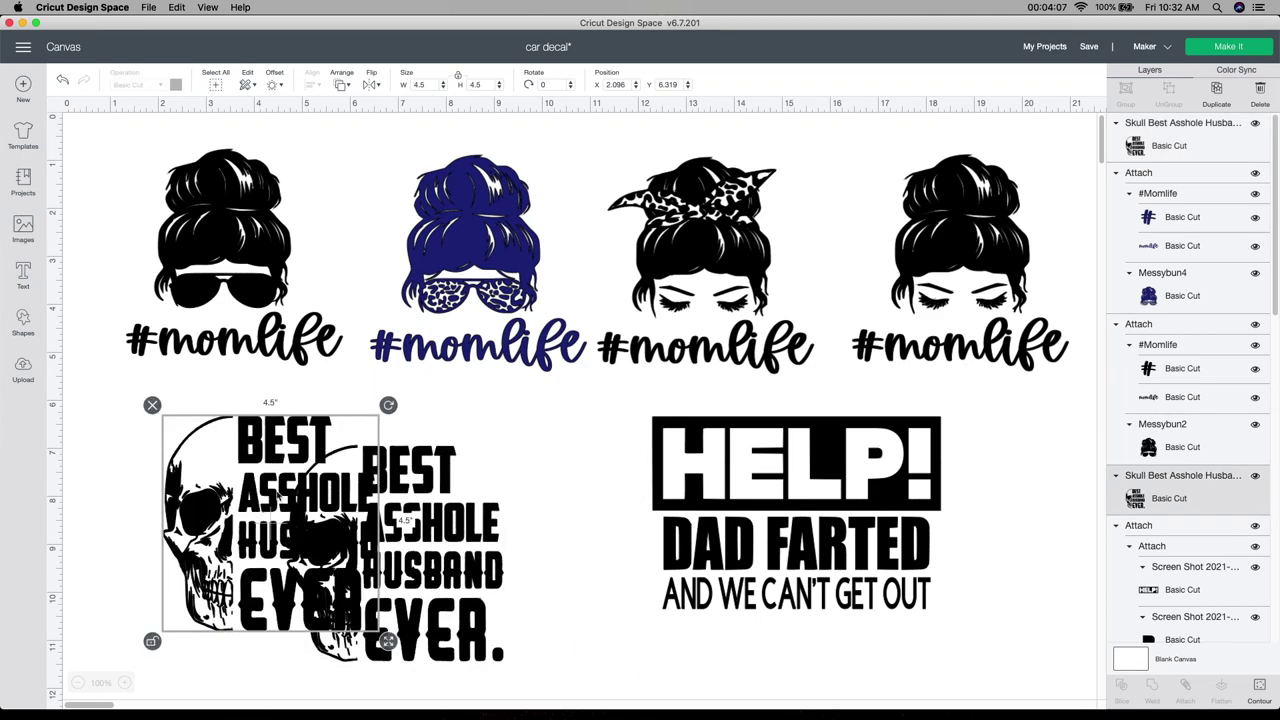
left_click(282, 521)
left_click_drag(282, 521, 221, 542)
left_click_drag(430, 545, 495, 545)
Recolor the left skull decal white and shift the black copy slightly up and left to line up with it
left_click(246, 531)
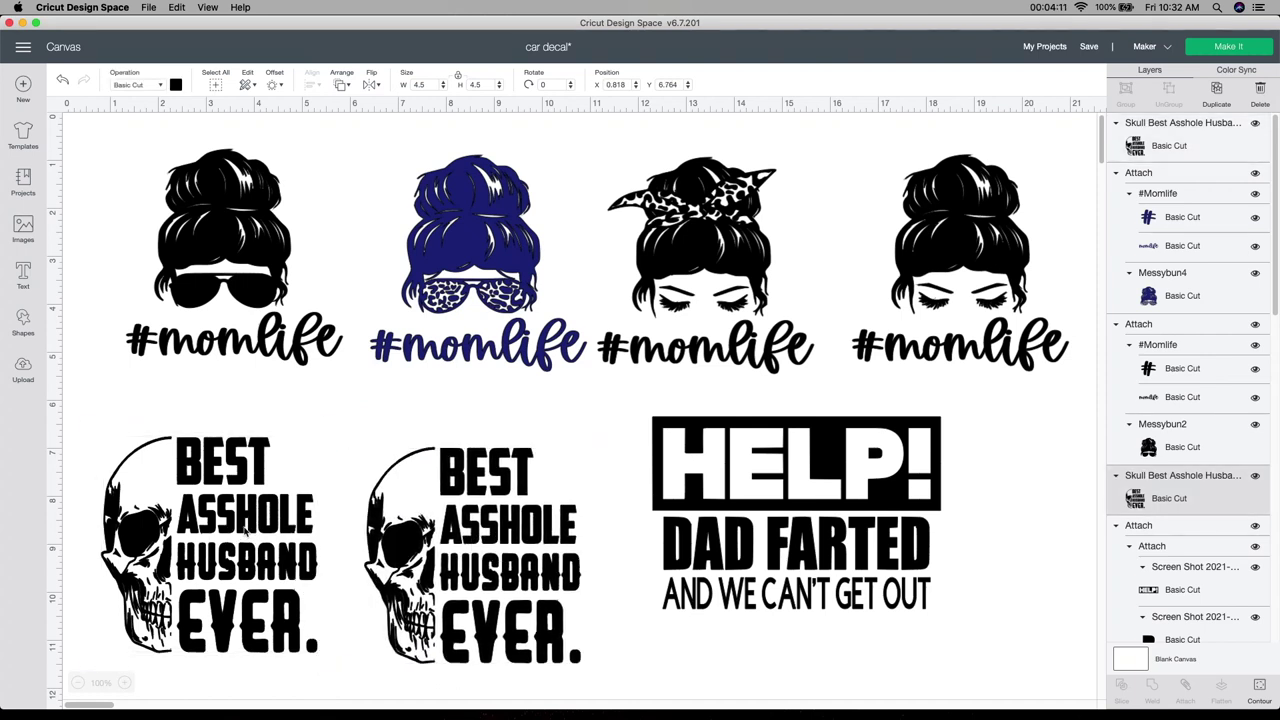
left_click(176, 84)
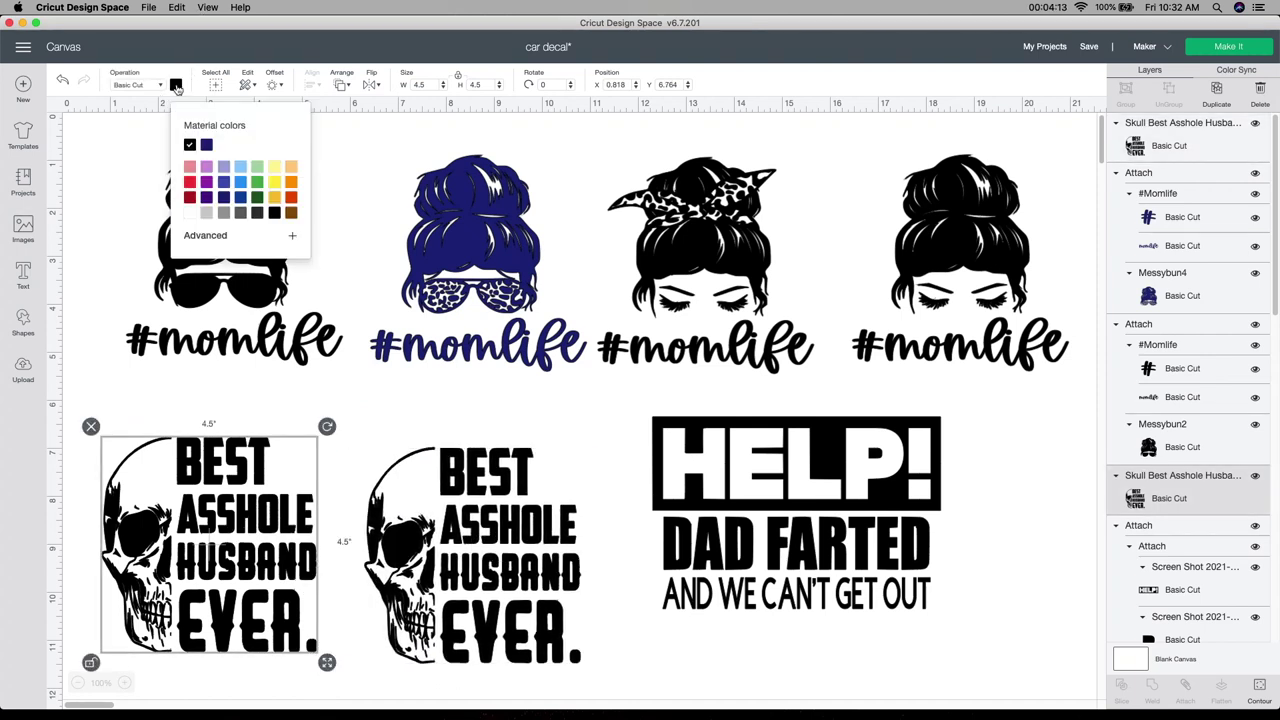
left_click(190, 213)
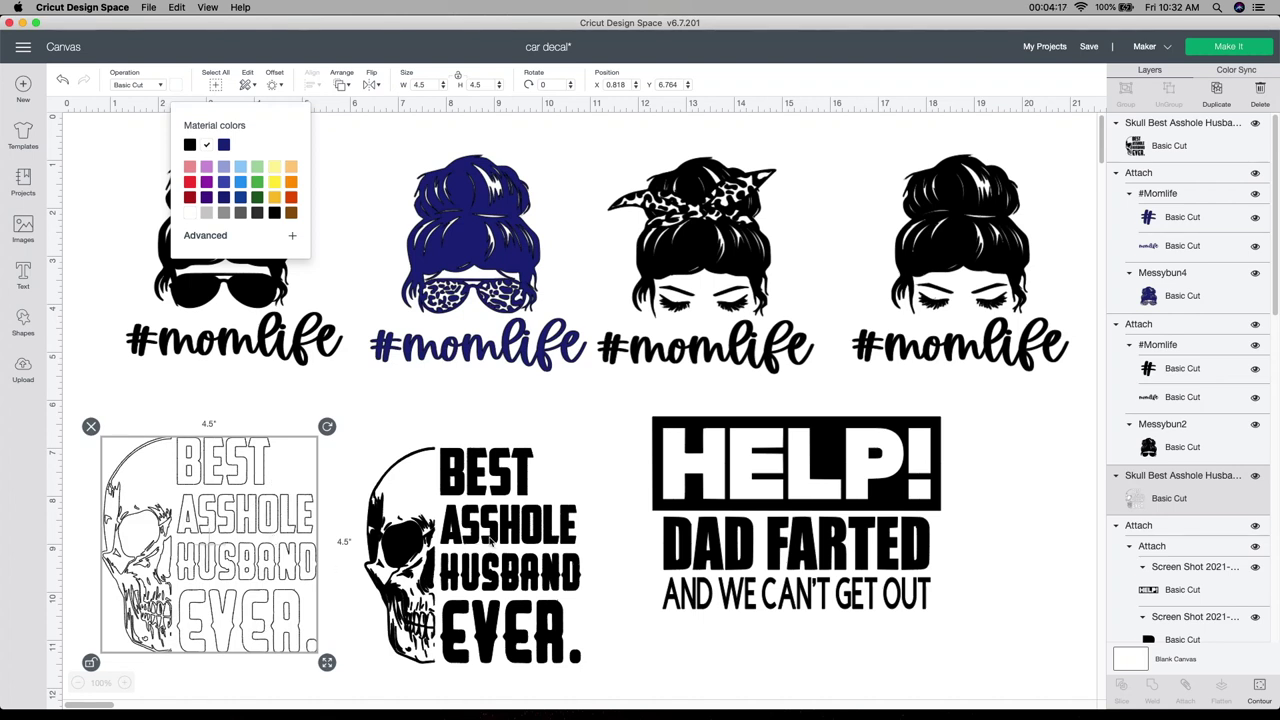
left_click_drag(492, 542, 484, 534)
Duplicate the HELP! DAD FARTED decal, offset the copy down and right, and recolor the copy white
left_click(824, 534)
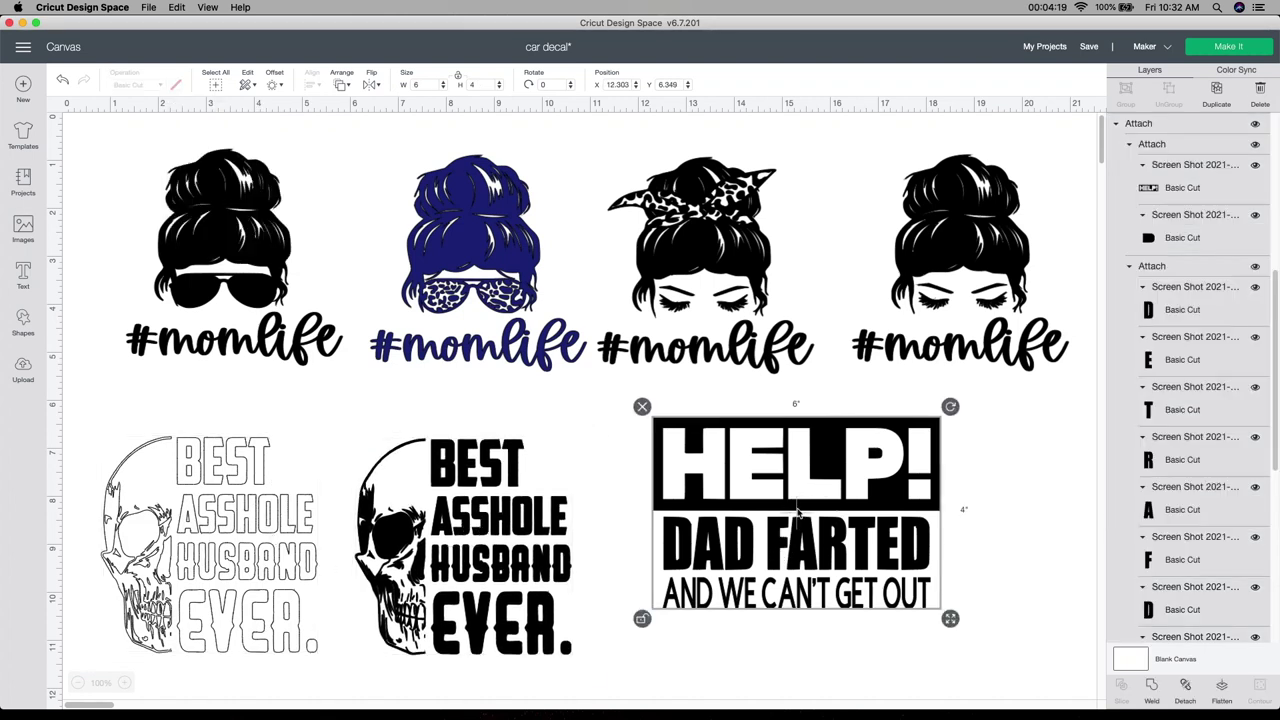
left_click(1218, 95)
left_click_drag(741, 538, 854, 645)
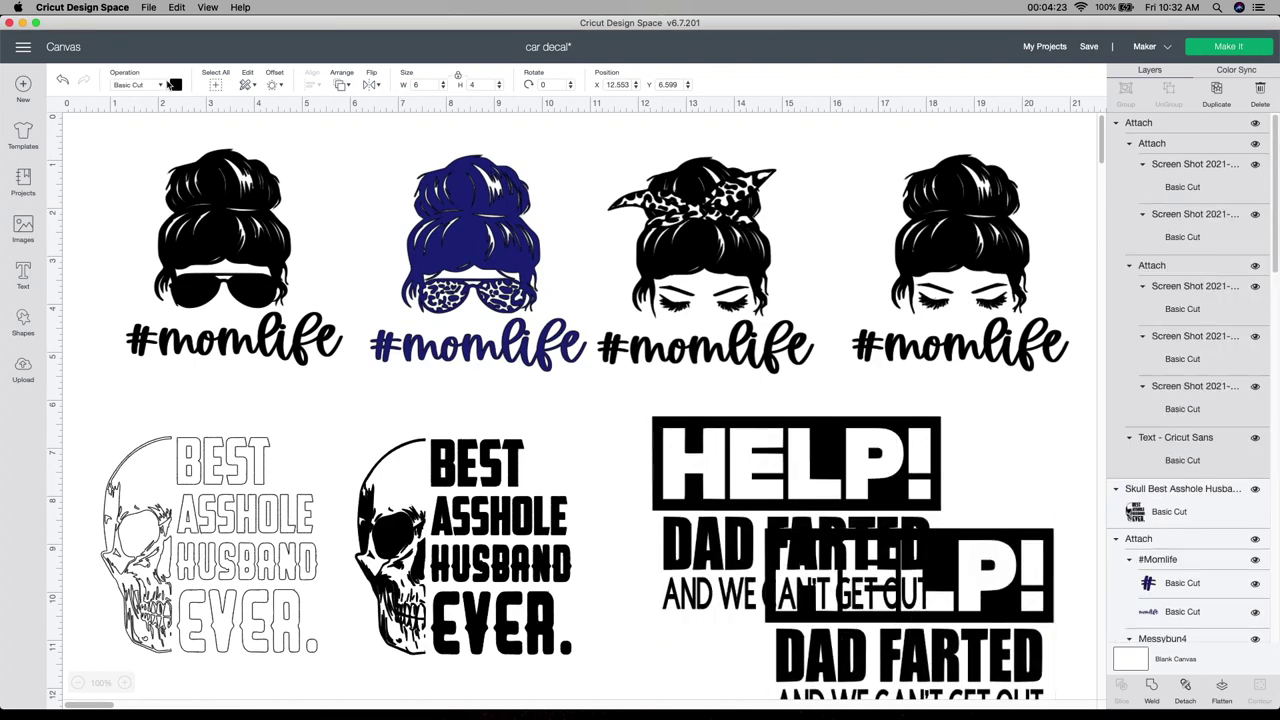
left_click(176, 86)
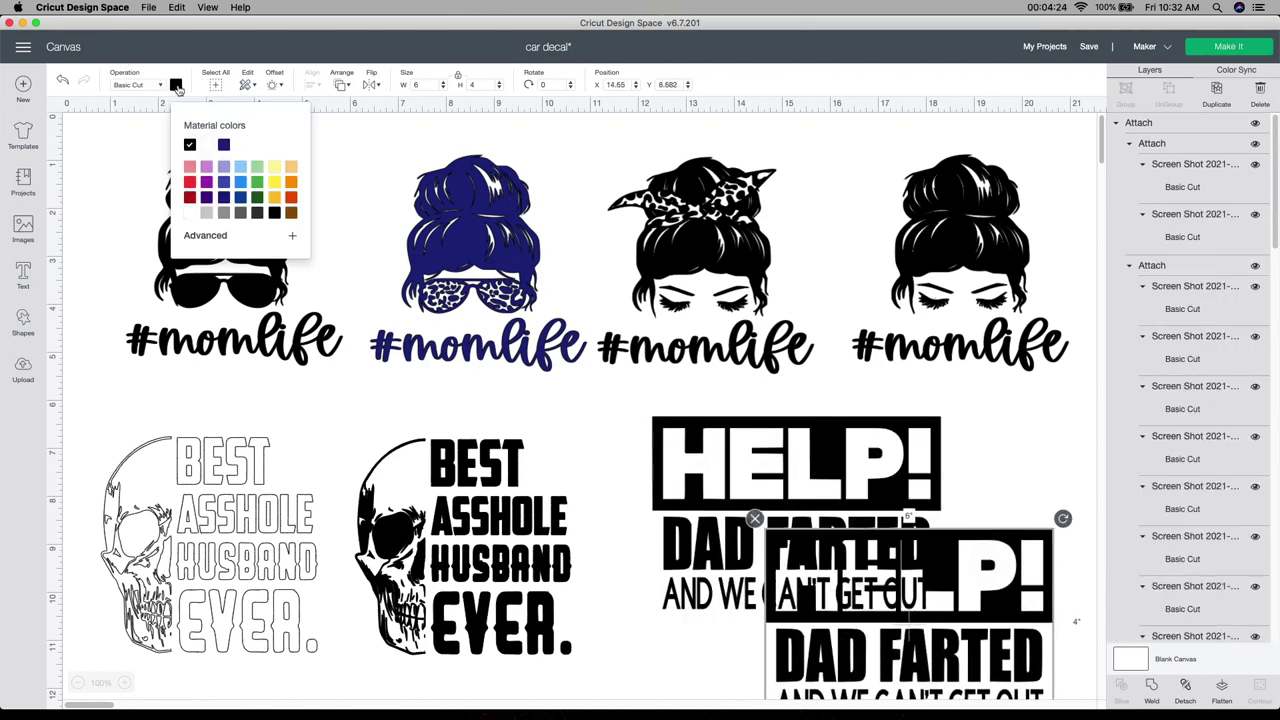
left_click(206, 146)
Recolor the plain-sunglasses #momlife decal with the same navy as the leopard-sunglasses decal
left_click(128, 244)
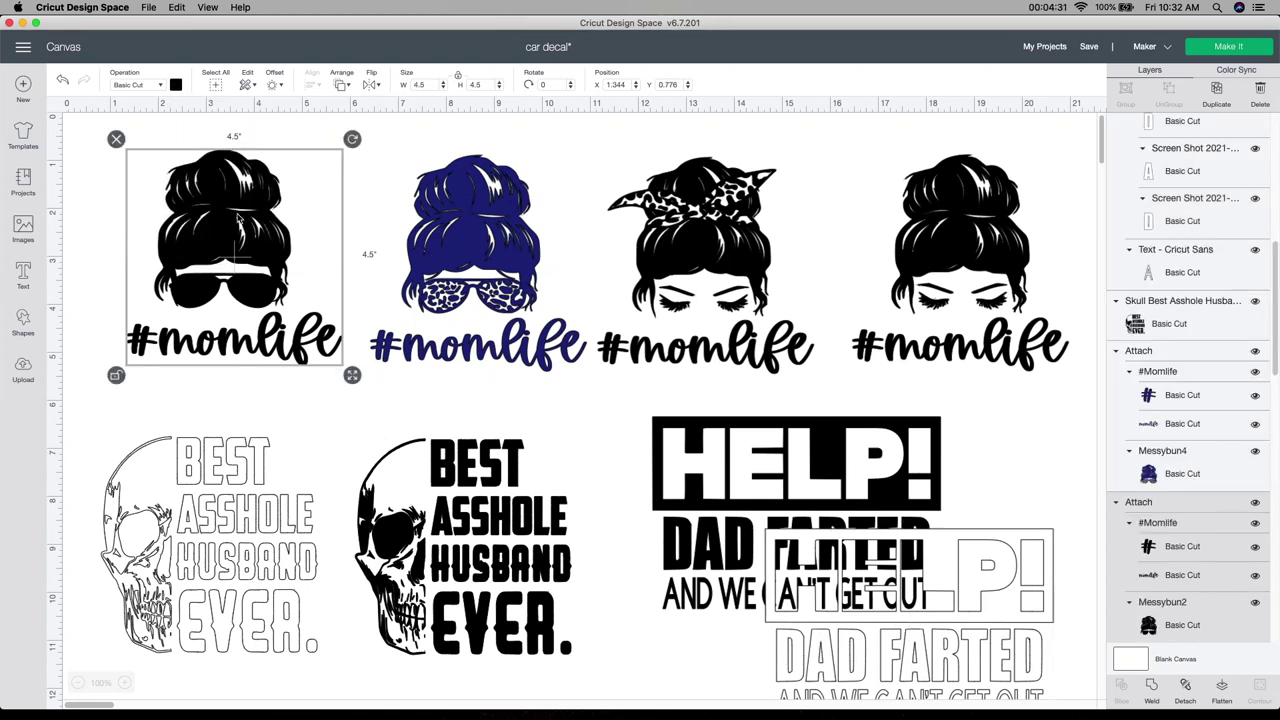
left_click(176, 85)
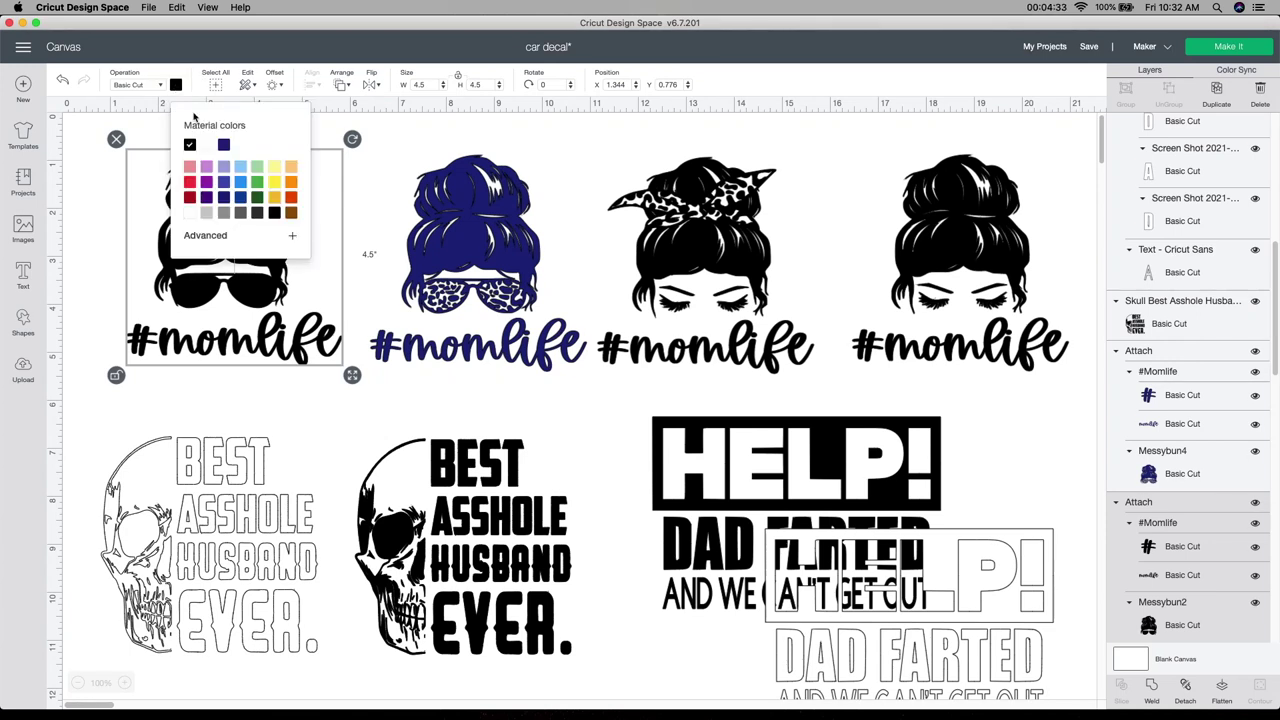
left_click(223, 145)
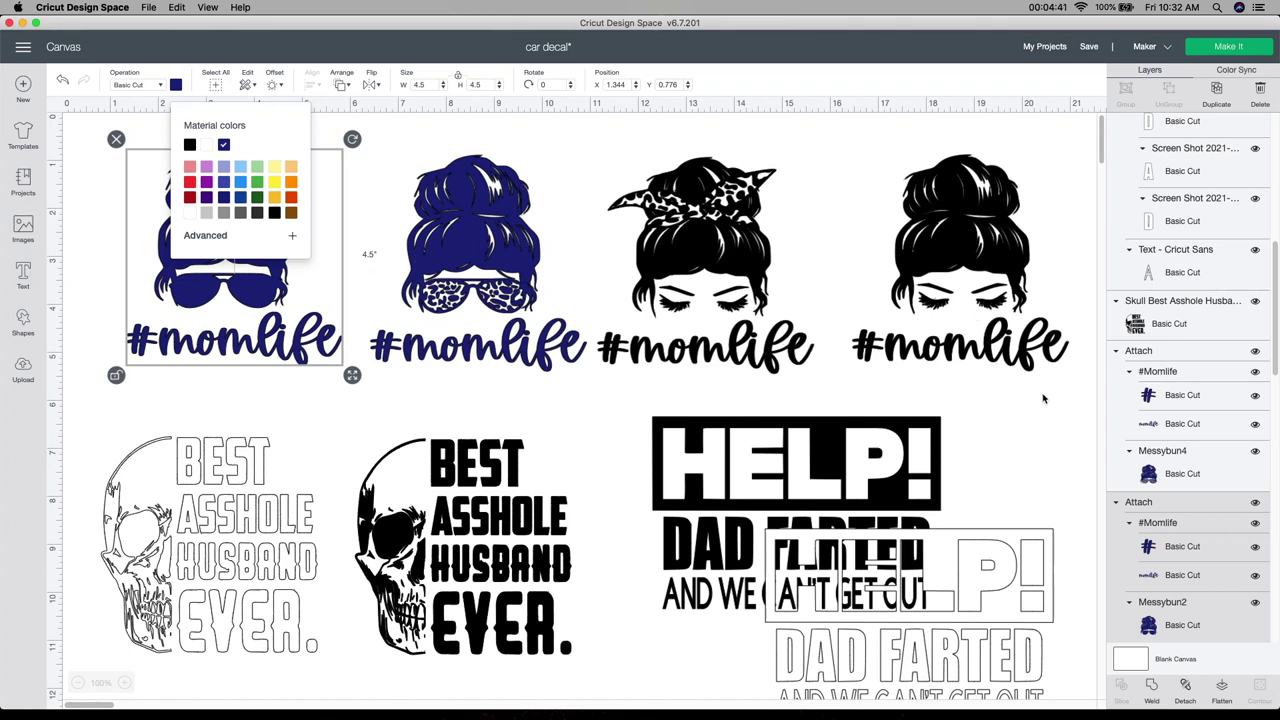
Recolor the bandana and plain eyelash #momlife decals white together, and clear the selection
left_click_drag(1046, 398, 590, 176)
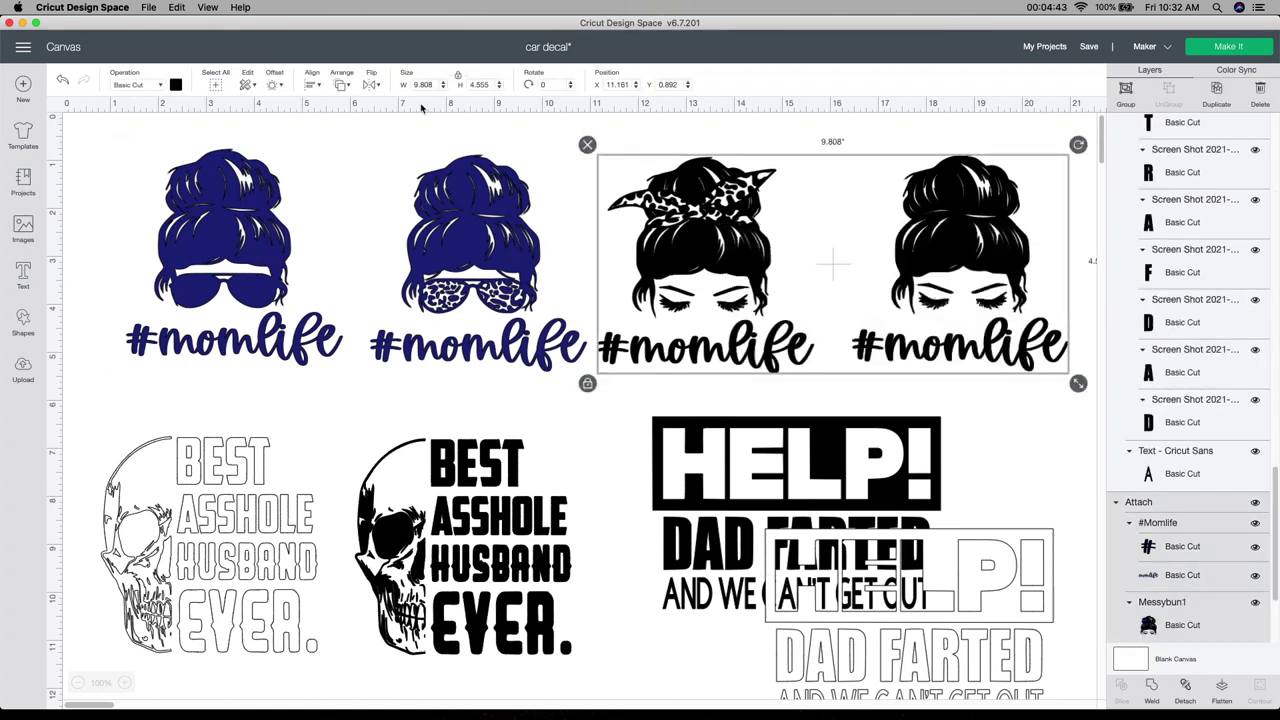
left_click(177, 85)
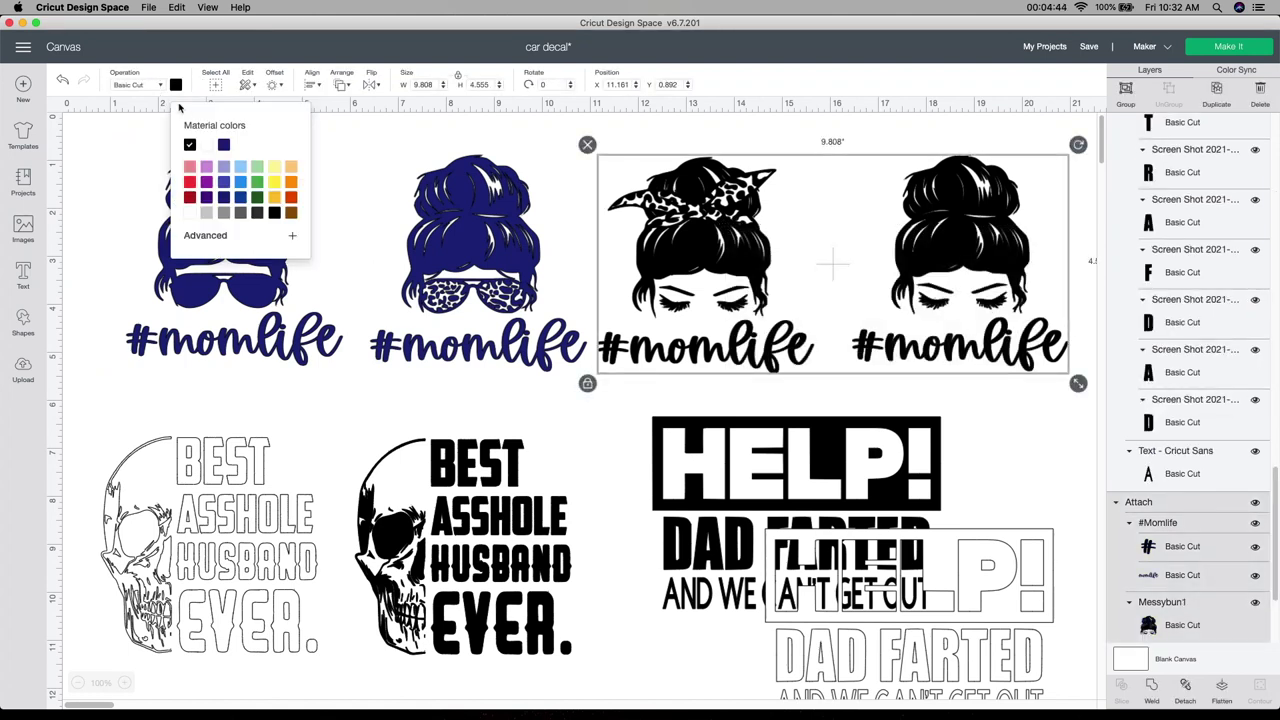
left_click(205, 147)
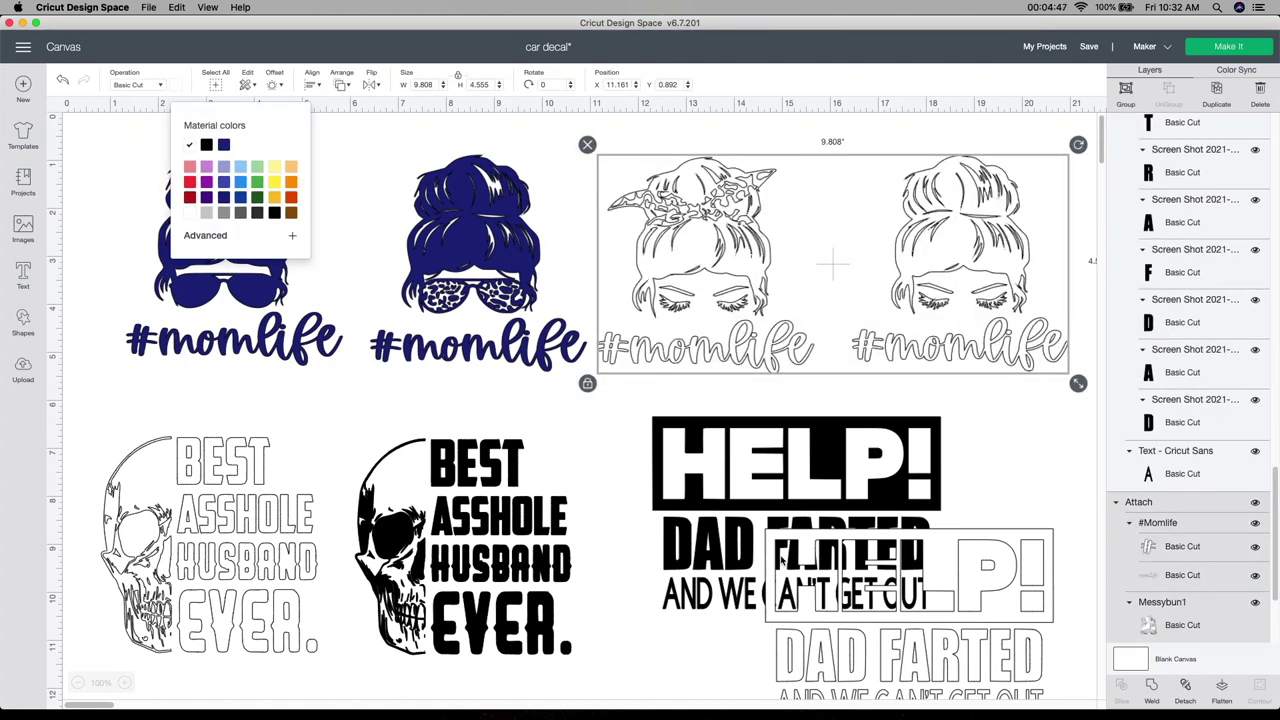
left_click(1049, 462)
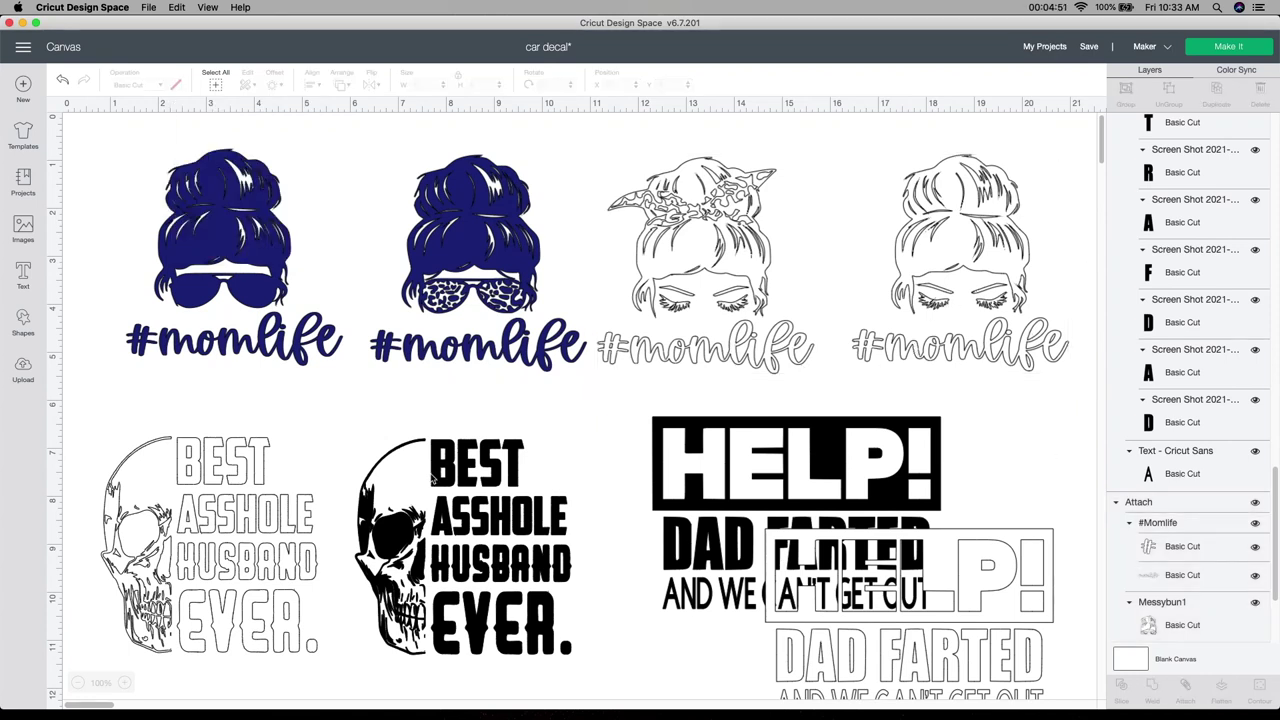
Send the project to mat preparation and spread the four white decals apart on the first mat
left_click(1222, 47)
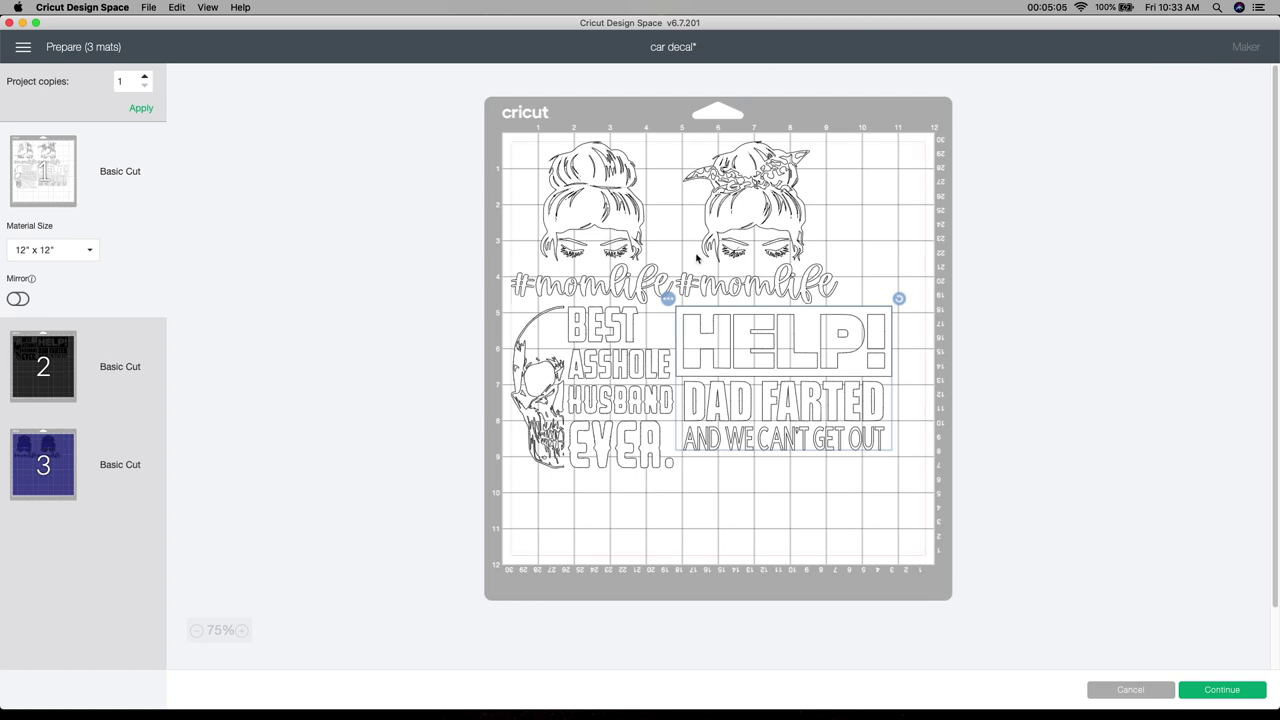
left_click(752, 213)
left_click_drag(752, 213, 766, 214)
left_click(614, 346)
left_click_drag(723, 343, 740, 352)
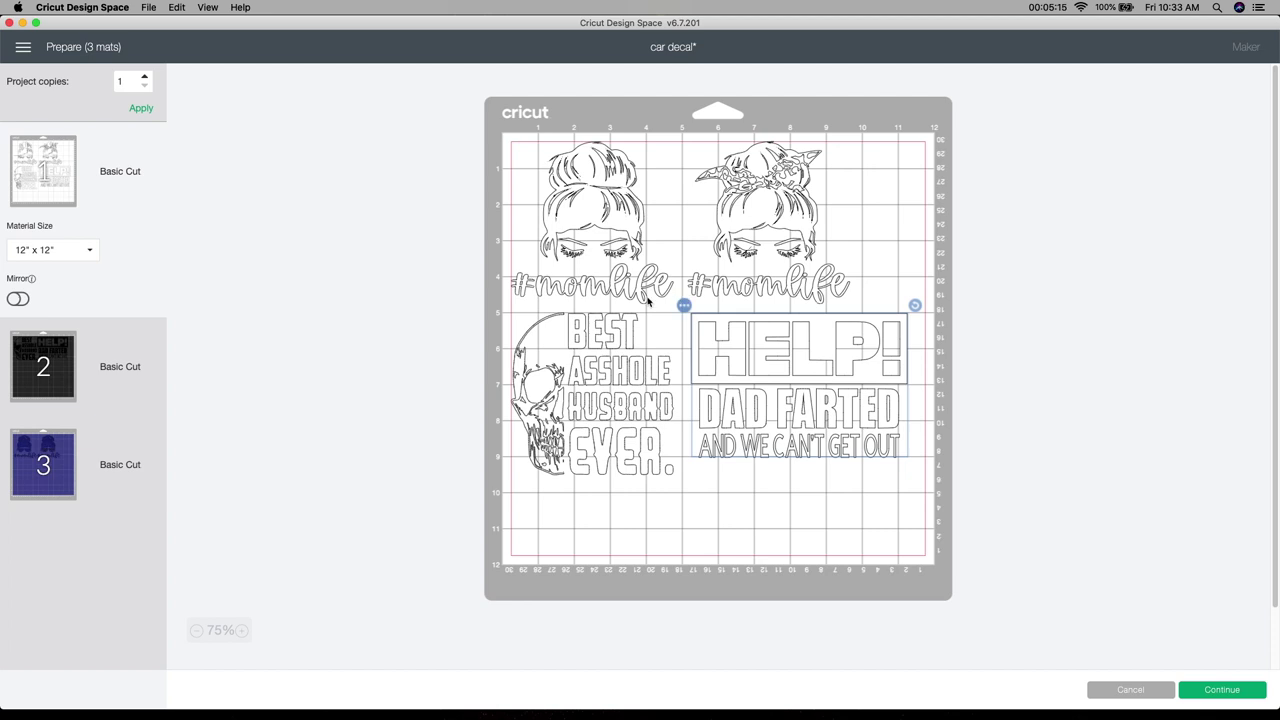
left_click_drag(731, 262, 782, 222)
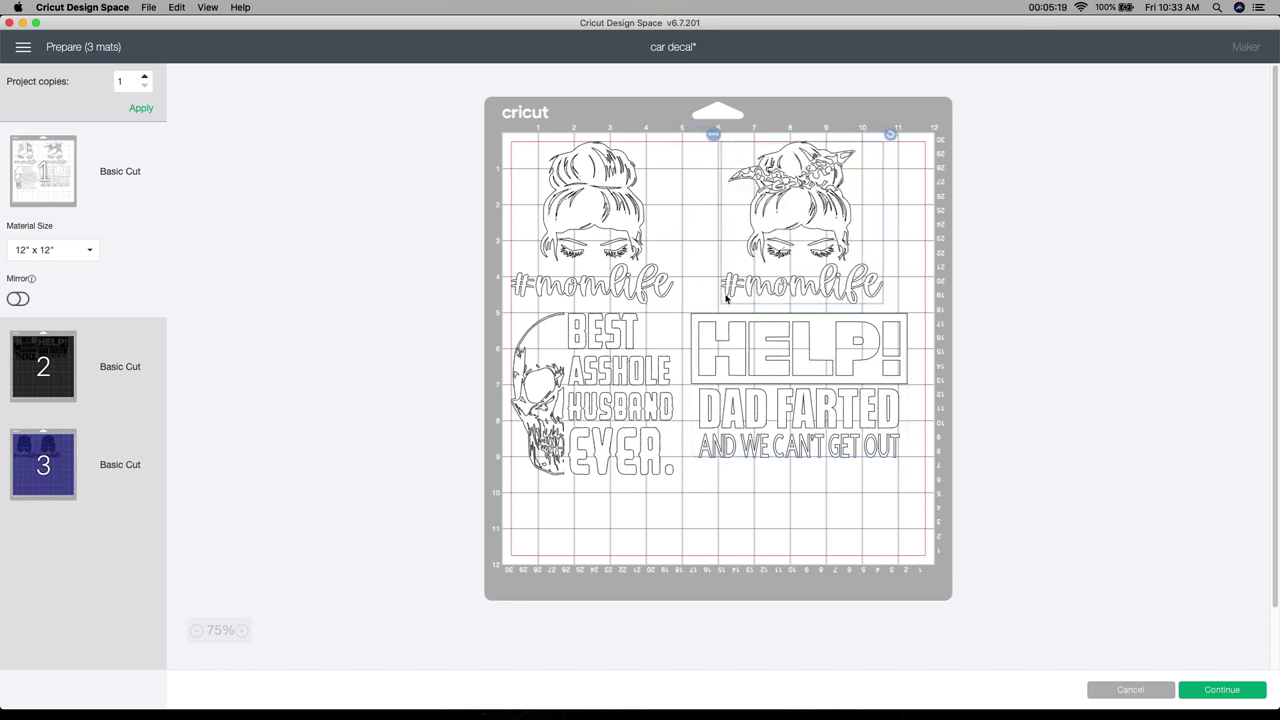
left_click_drag(794, 389, 814, 402)
left_click_drag(638, 390, 624, 421)
left_click_drag(834, 389, 844, 420)
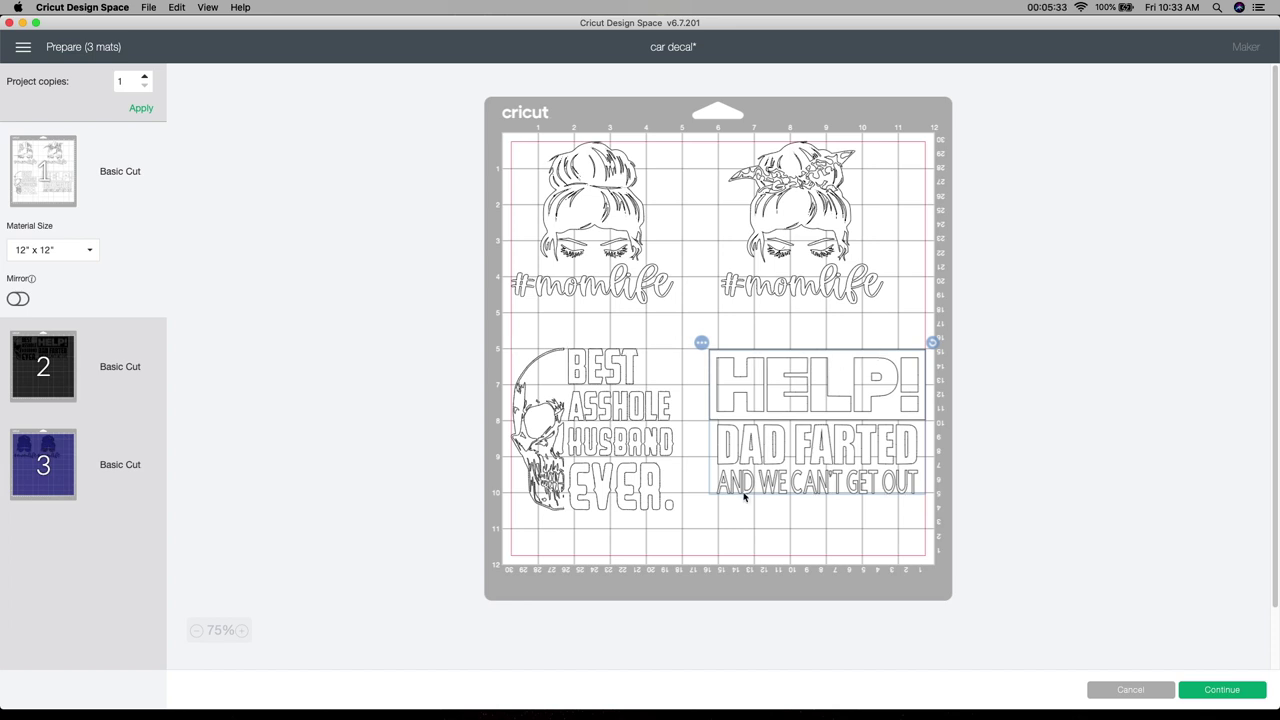
Move the HELP! decal right on the black mat and the leopard-sunglasses decal right on the navy mat for spacing
left_click(42, 387)
left_click_drag(752, 243, 799, 243)
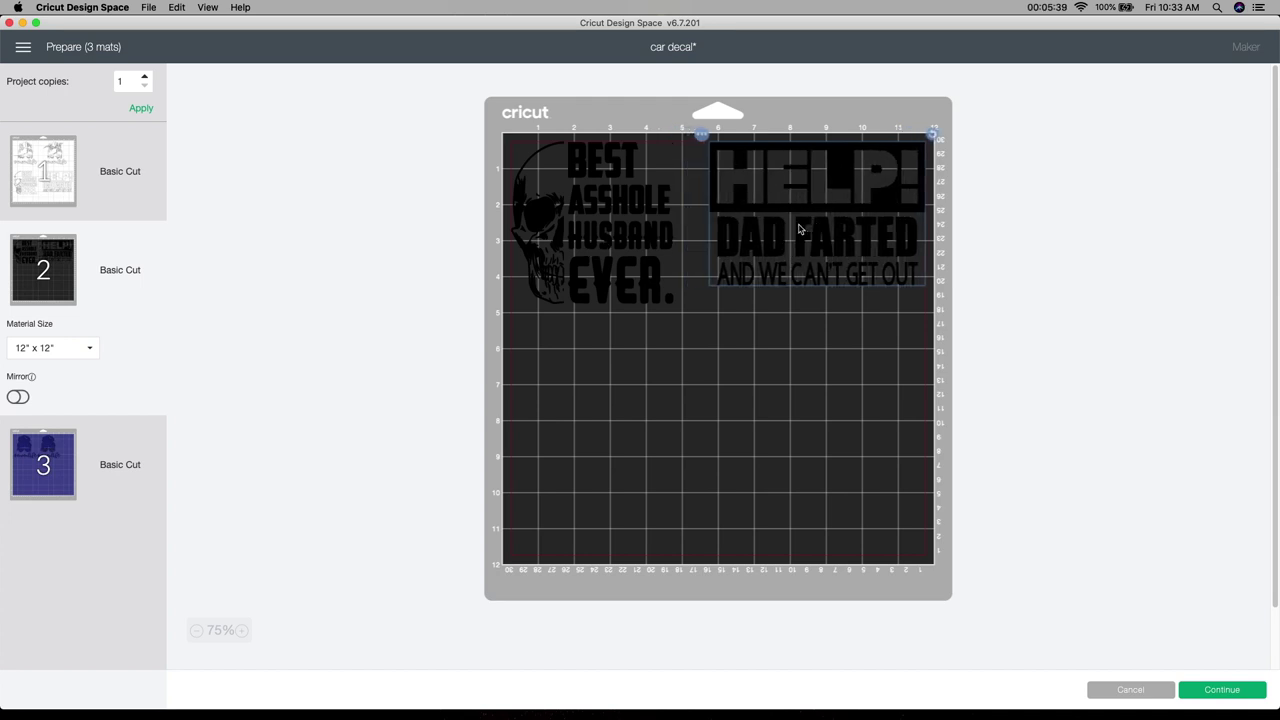
left_click(129, 487)
left_click_drag(704, 214, 766, 222)
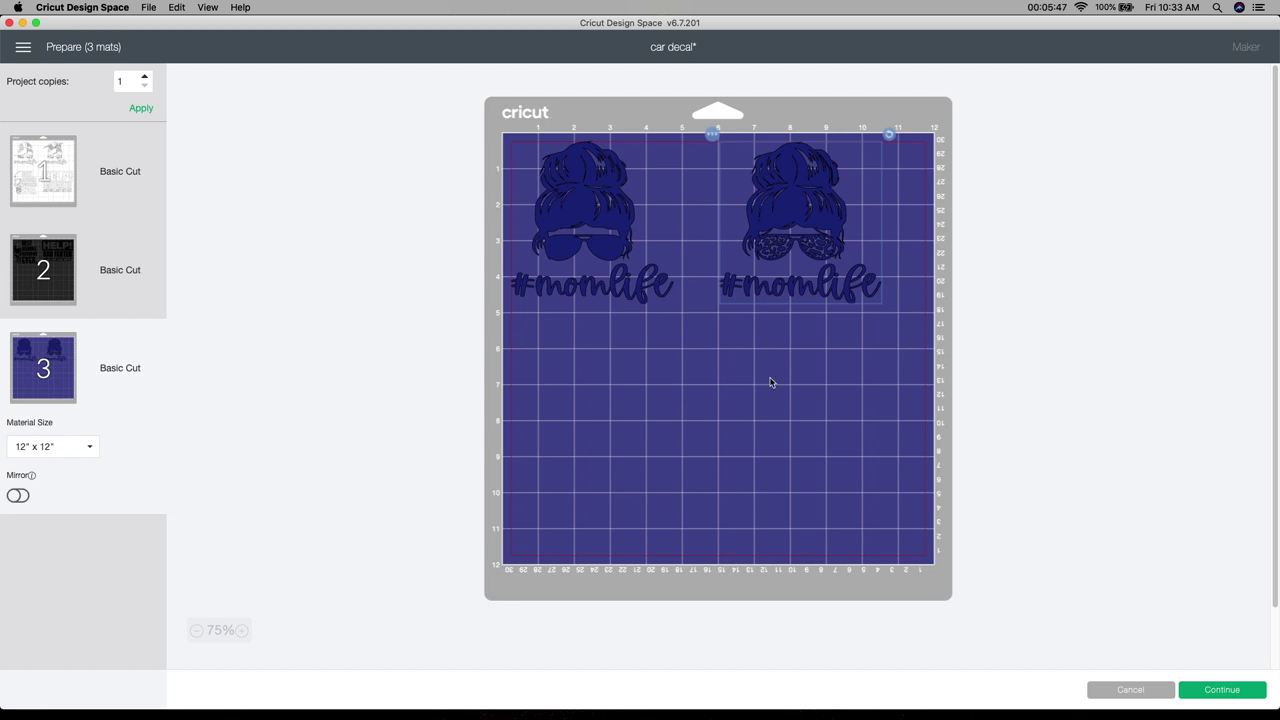
Continue to the make stage, set the base material to Stencil Vinyl, and preview the navy mat
left_click(1222, 690)
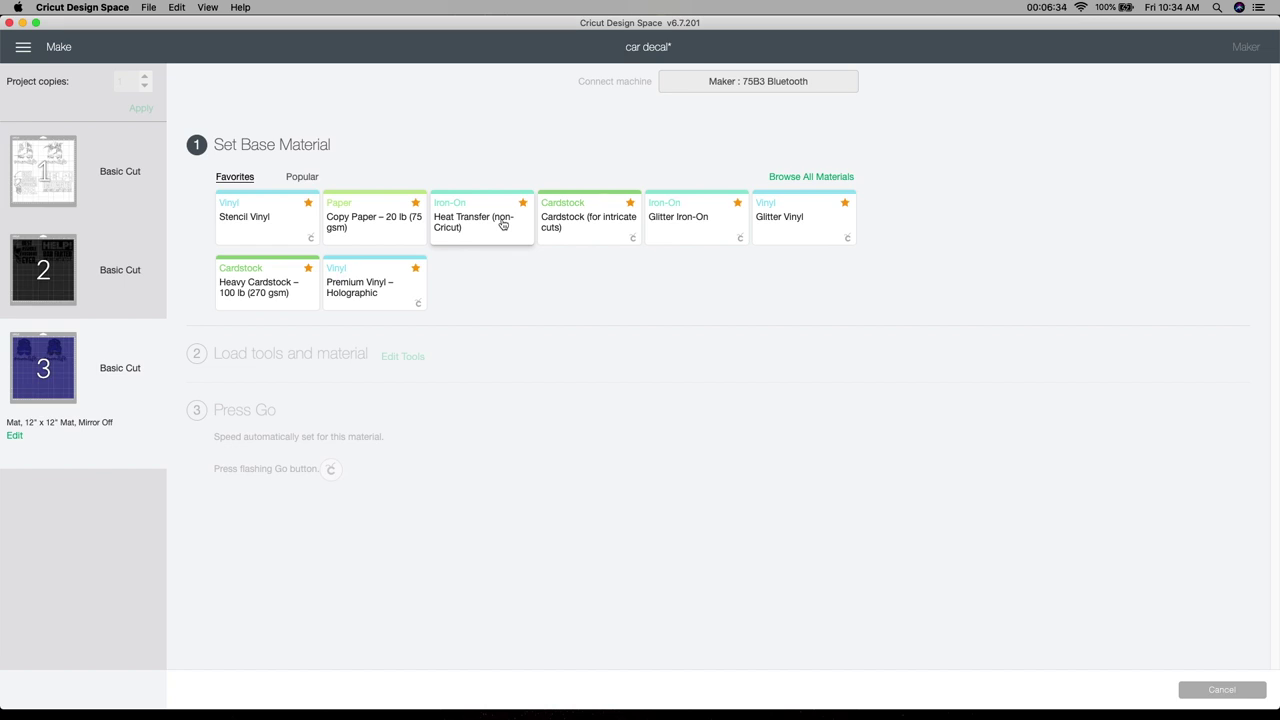
left_click(276, 221)
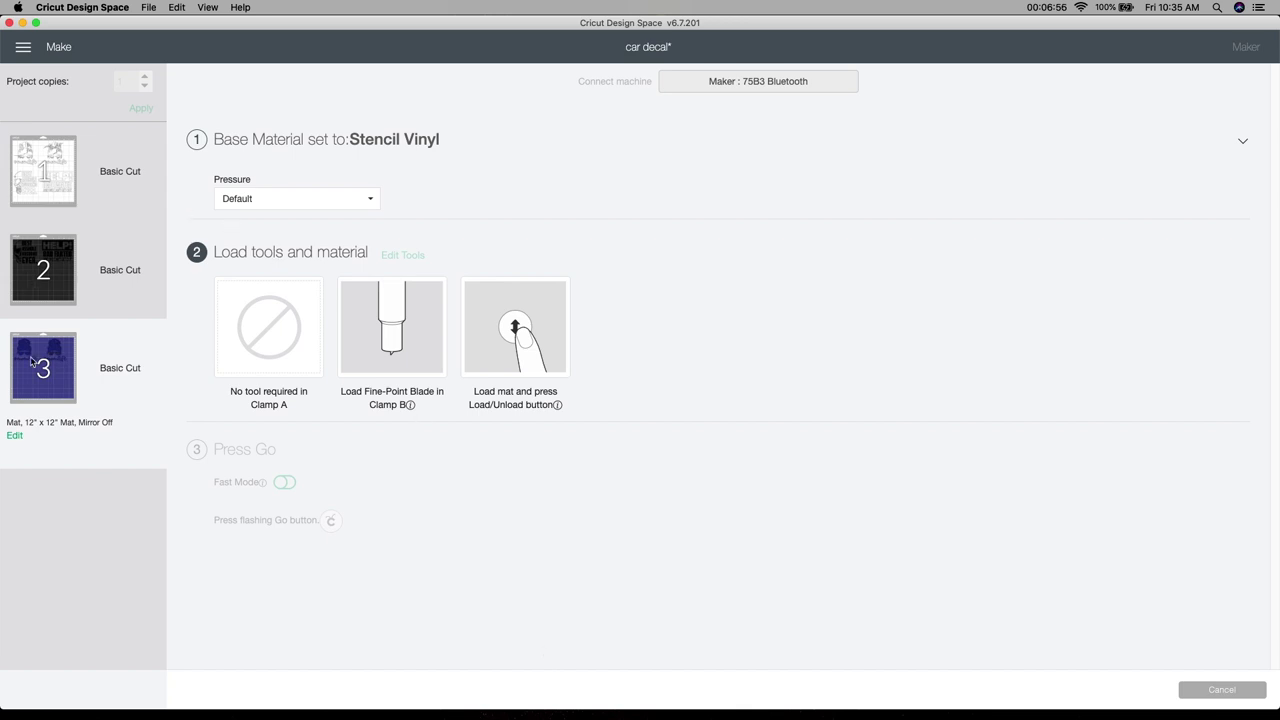
mouse_move(33, 362)
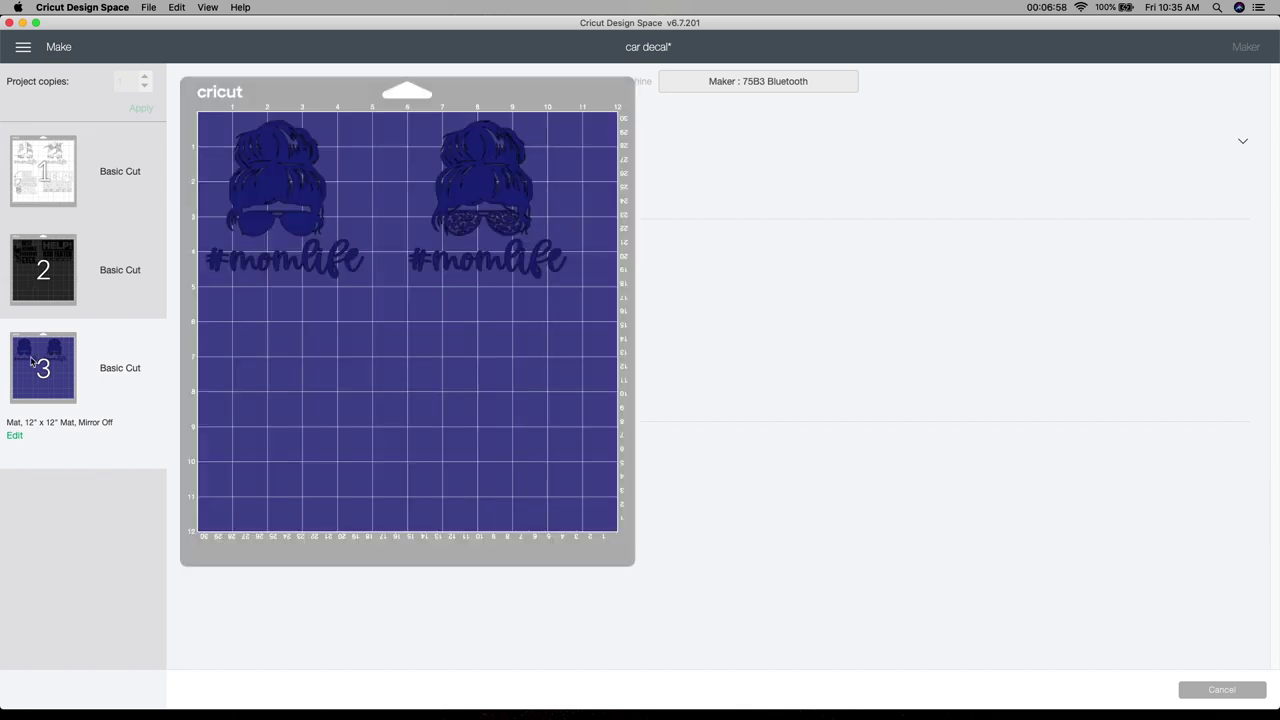